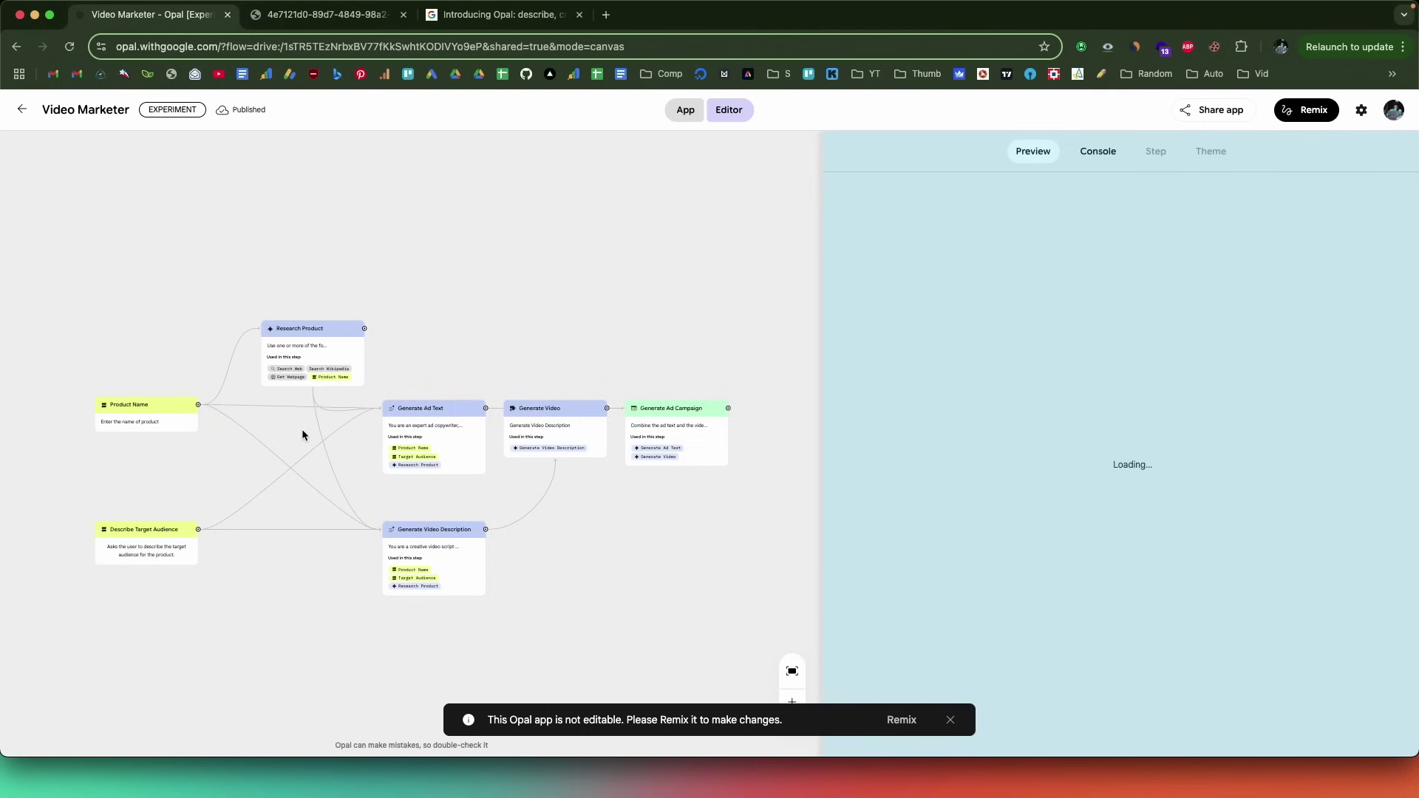
- Scroll up the Opal home page to show the saved AI Image Gen app above the Gallery
scroll(301, 435, "up", 2)
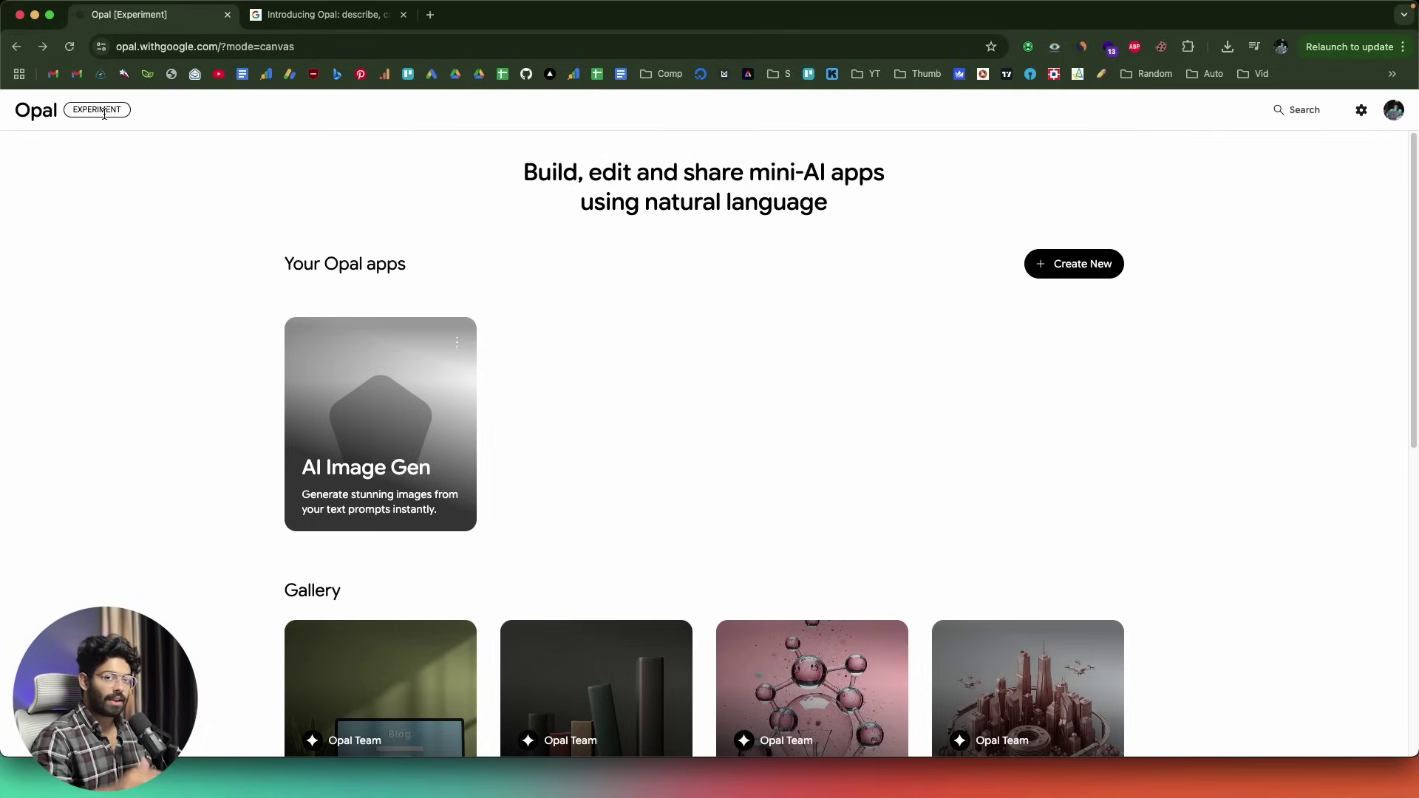
left_click(285, 15)
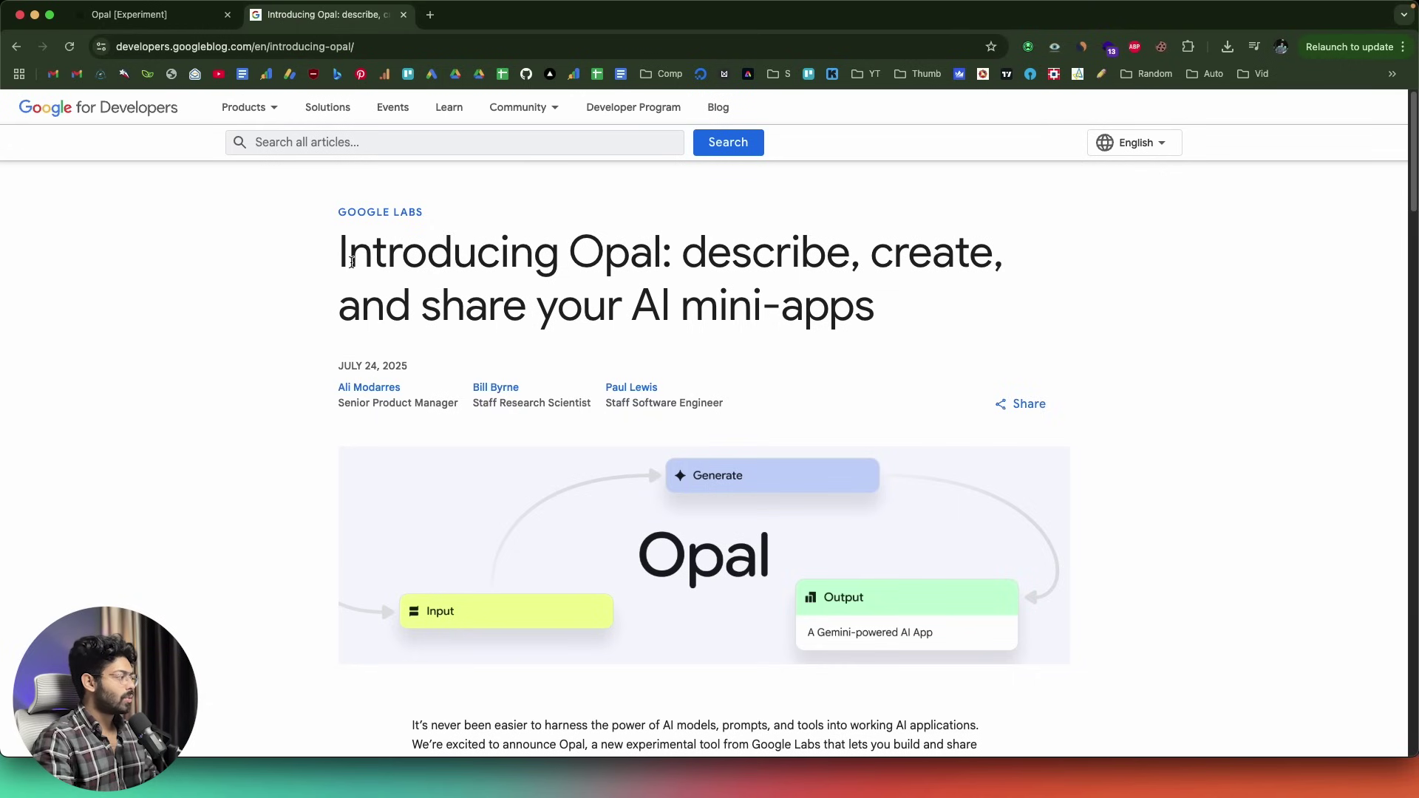
scroll(265, 330, "down", 10)
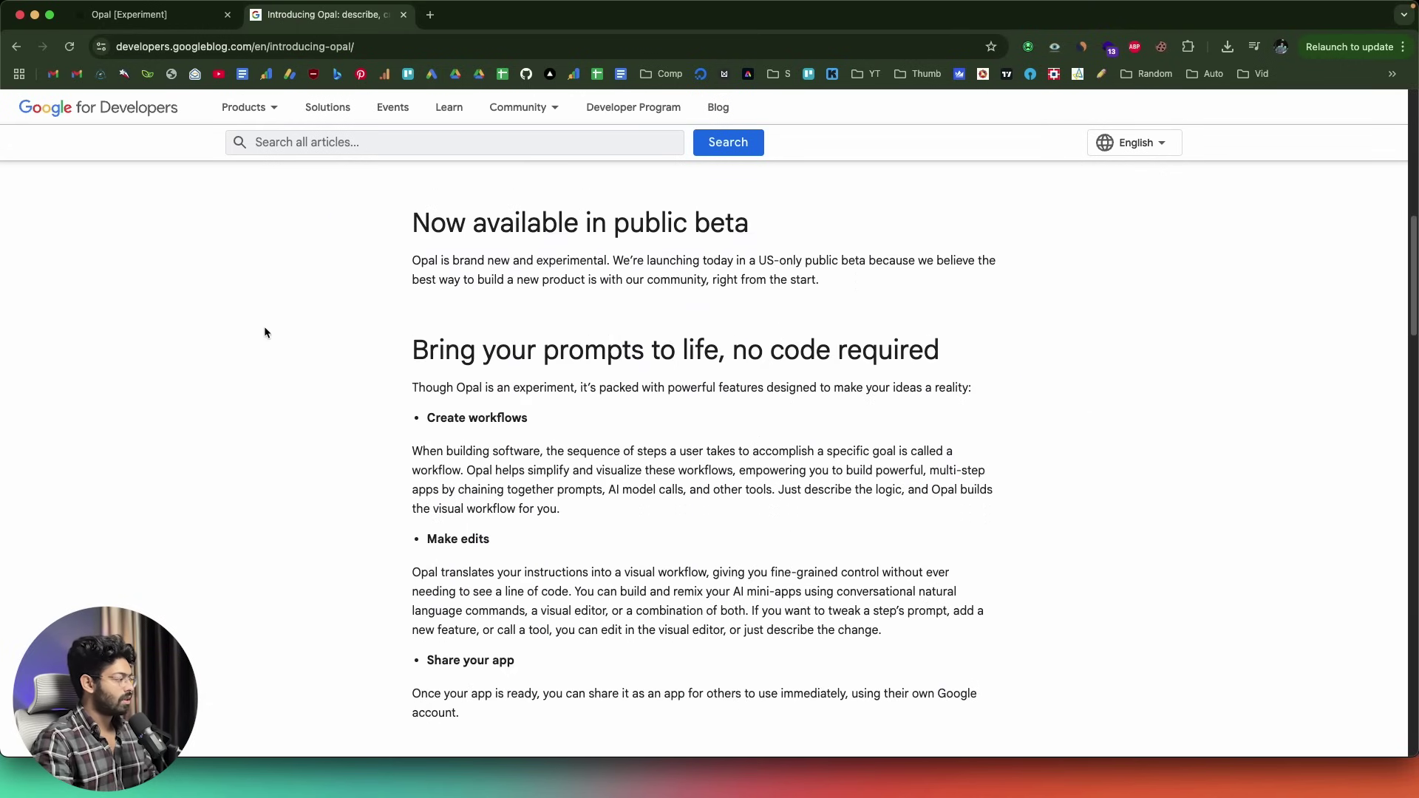
scroll(479, 571, "up", 5)
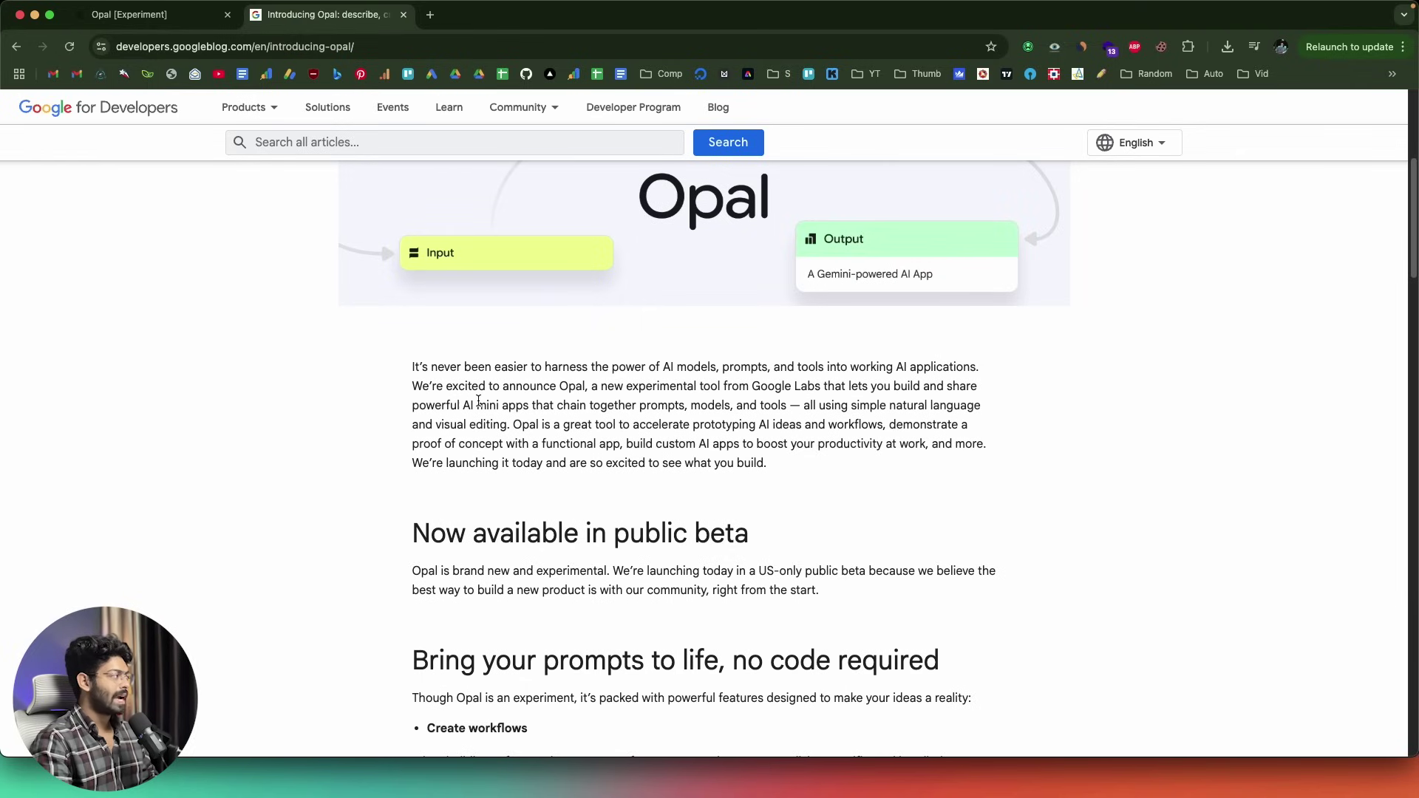
scroll(479, 401, "up", 4)
left_click(169, 17)
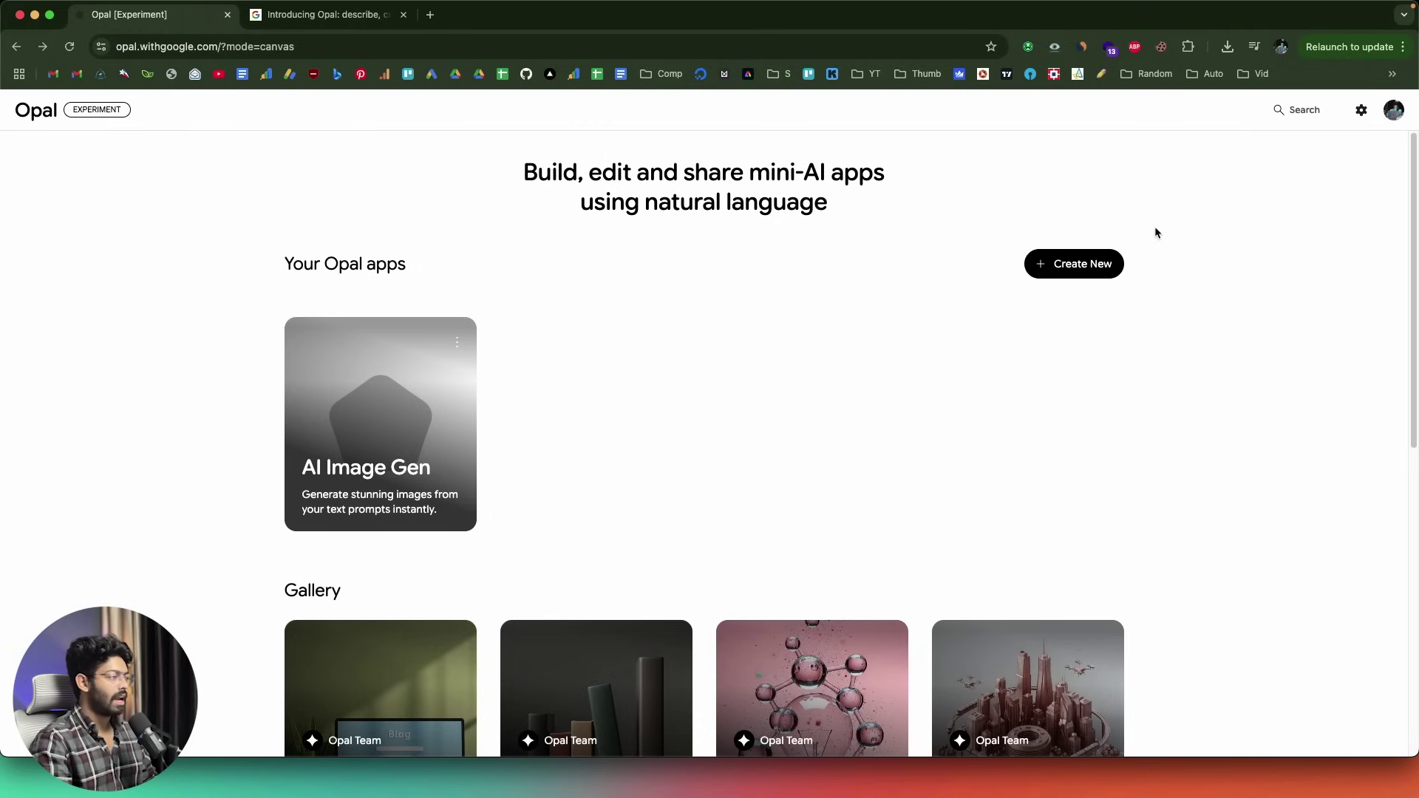
scroll(554, 299, "down", 5)
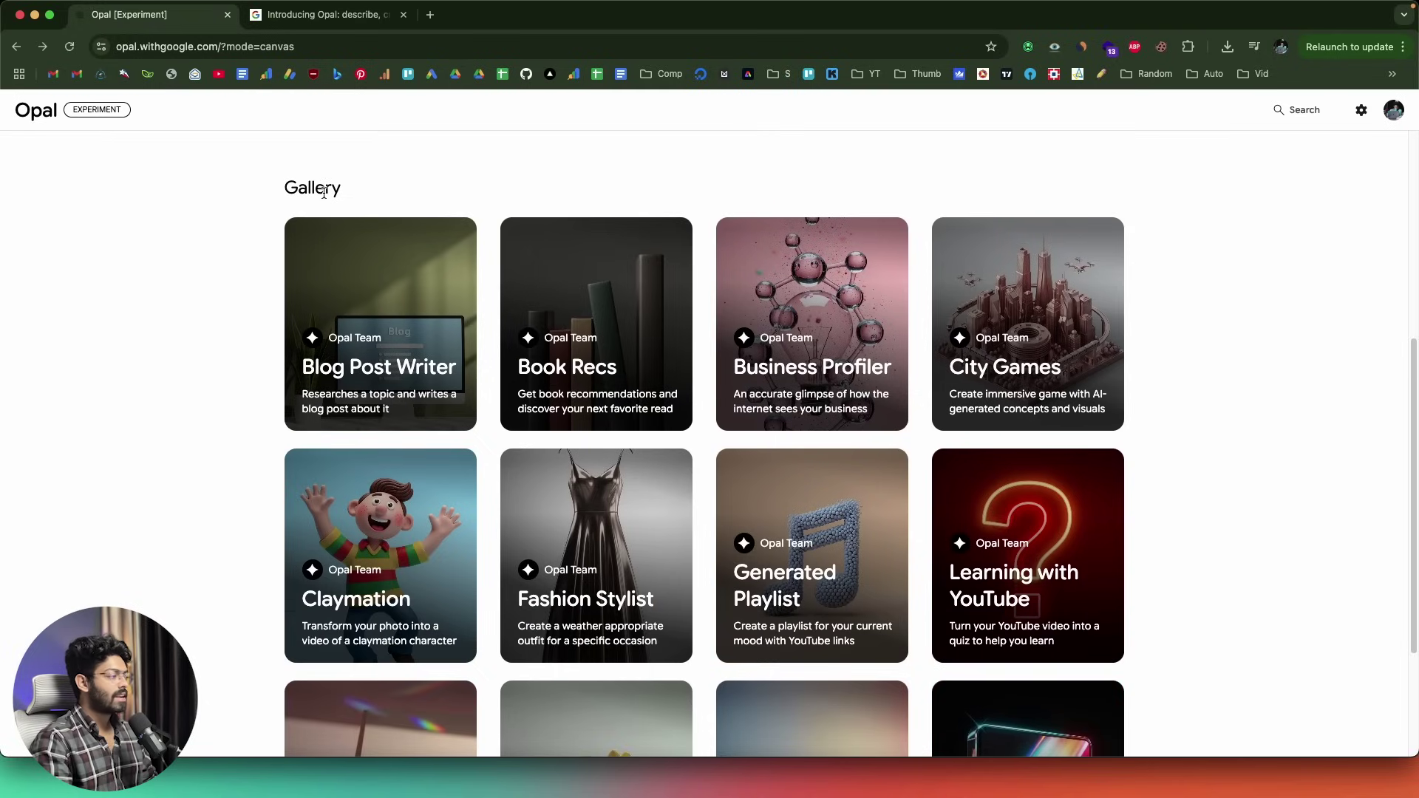
scroll(774, 368, "down", 3)
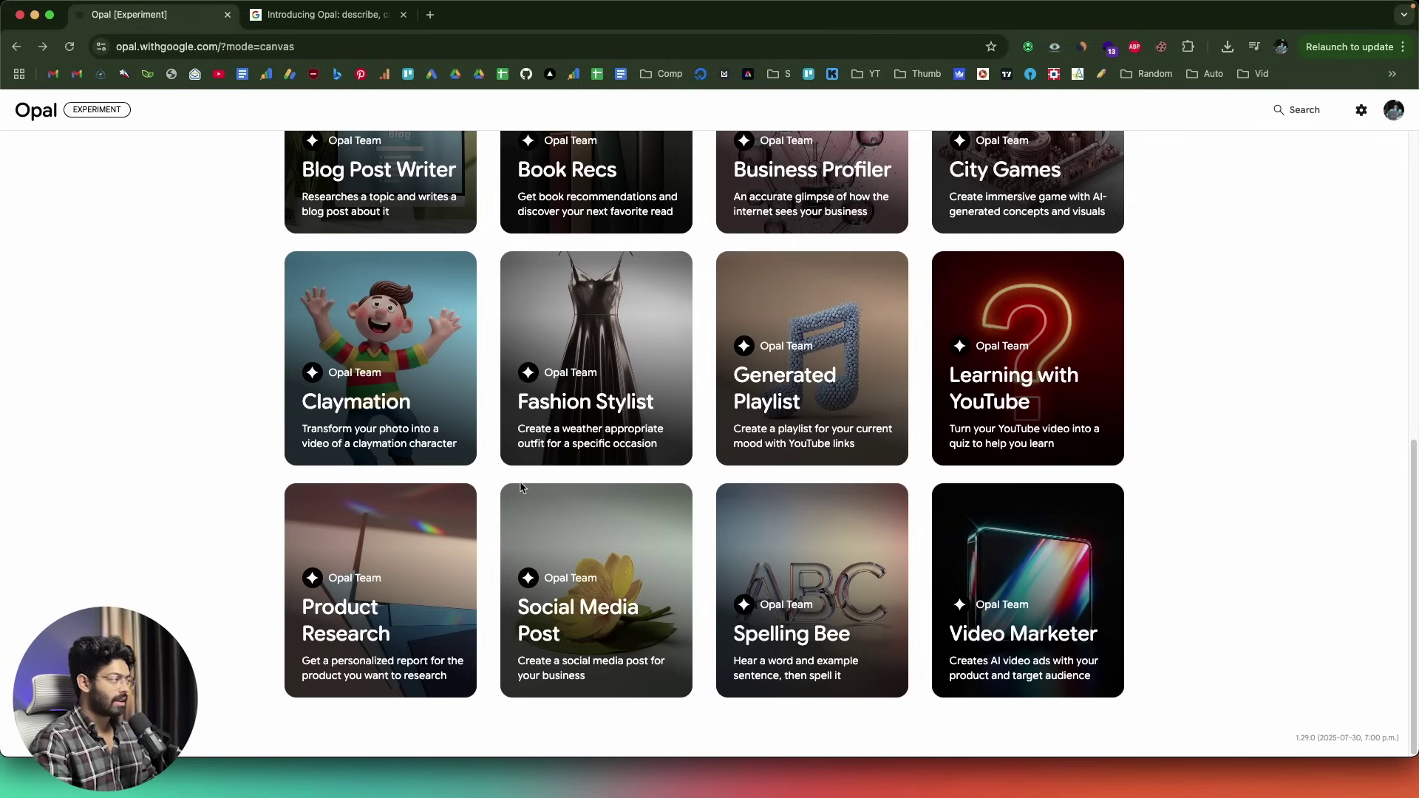
scroll(521, 487, "up", 2)
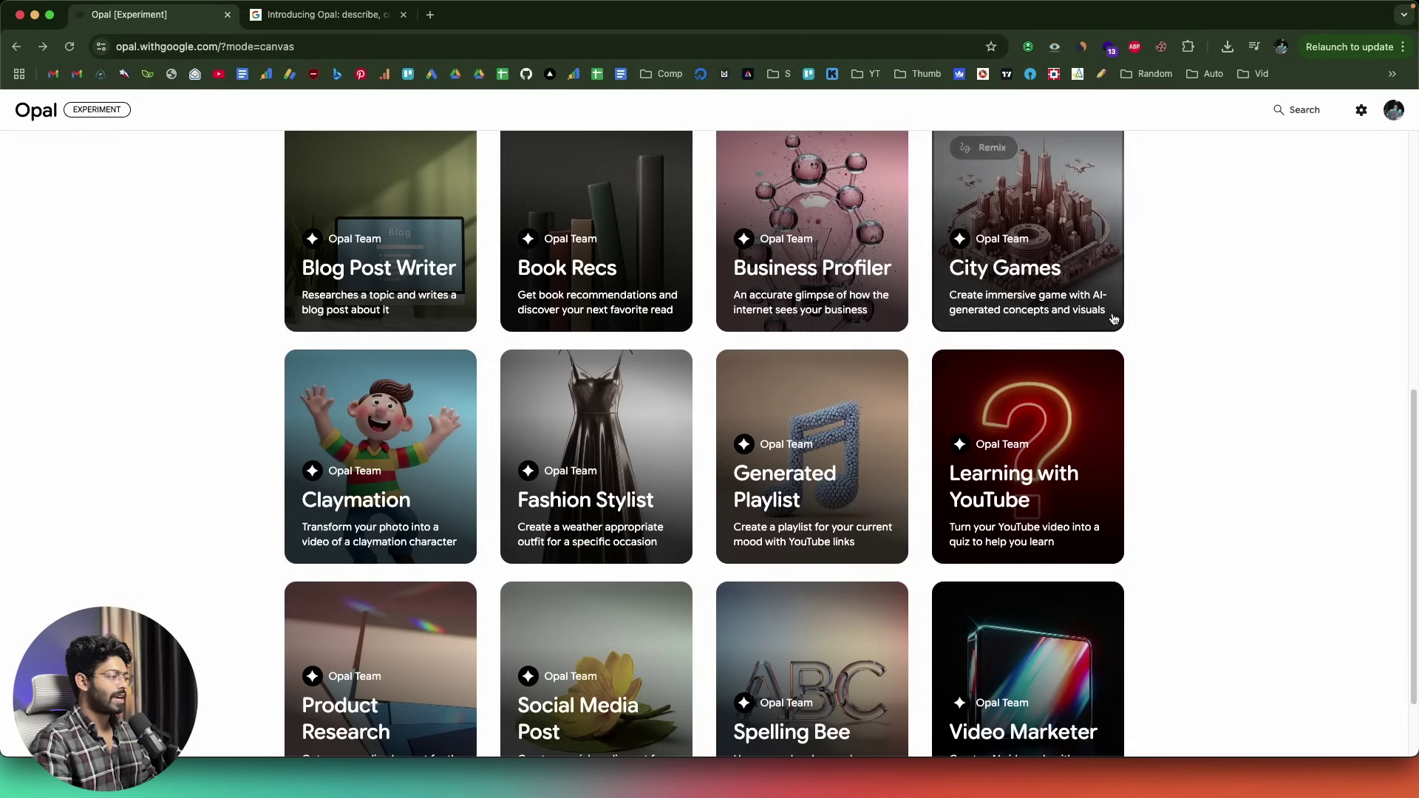
scroll(591, 533, "down", 3)
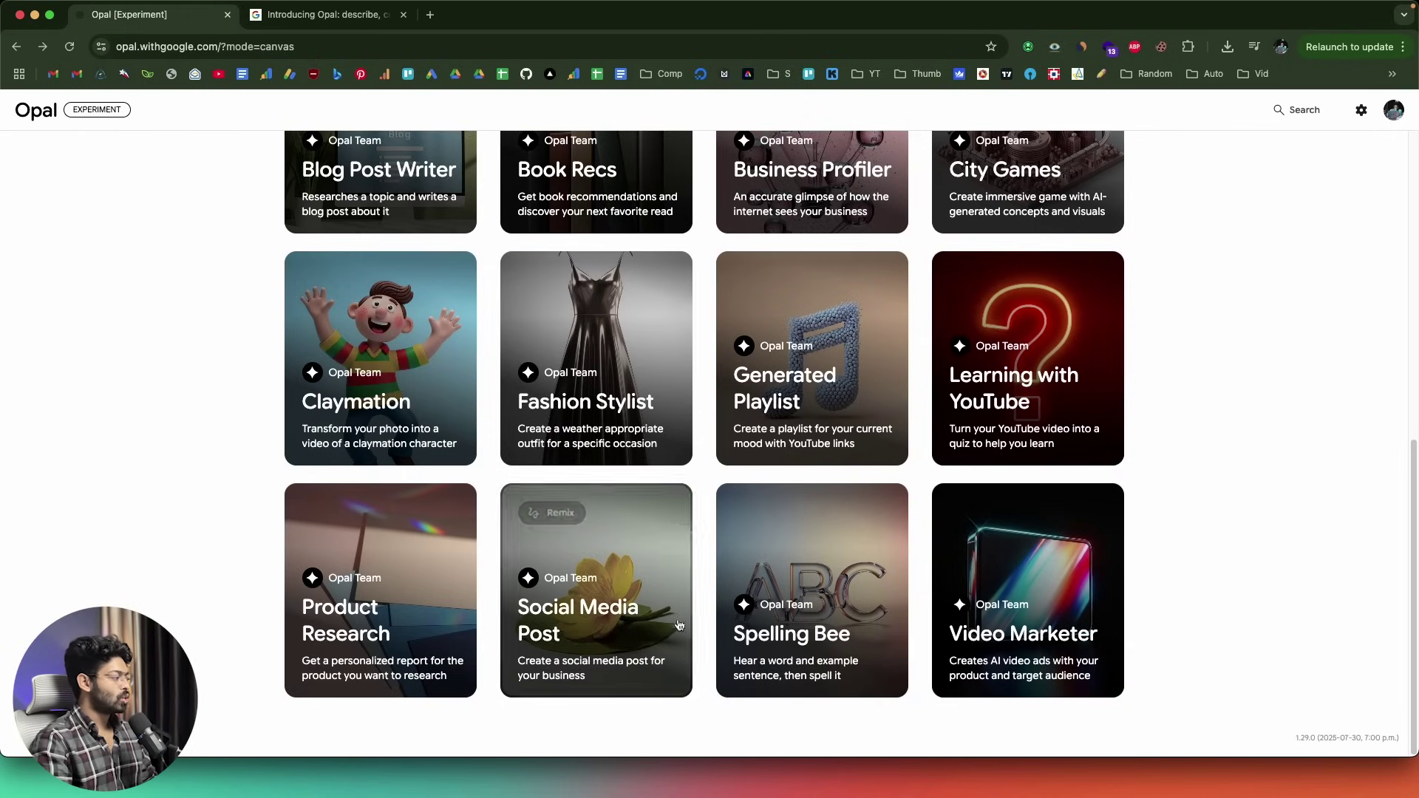
scroll(1053, 615, "up", 15)
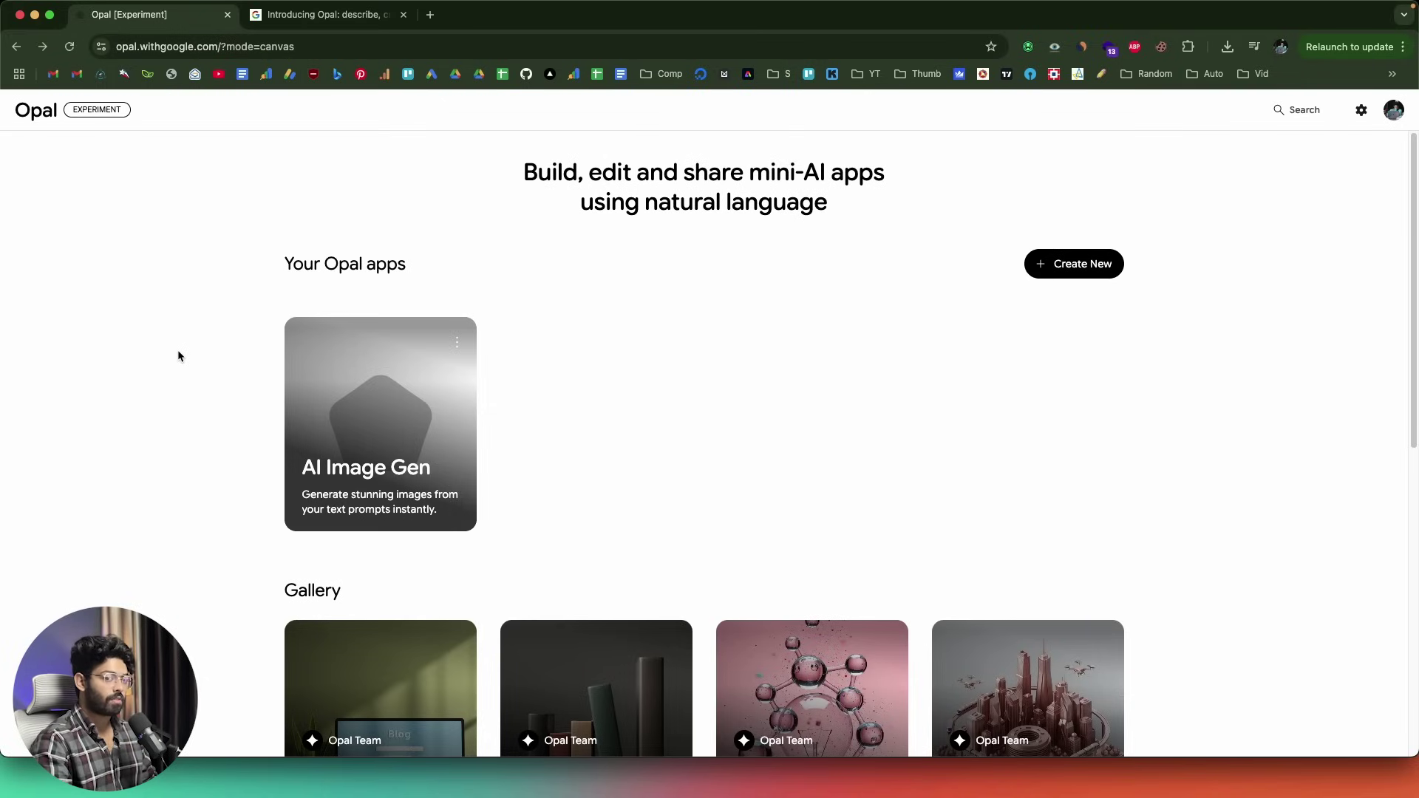
- Create a new blank Opal app and rename it from Untitled Opal app to 'AI Image Gen'
left_click(1069, 276)
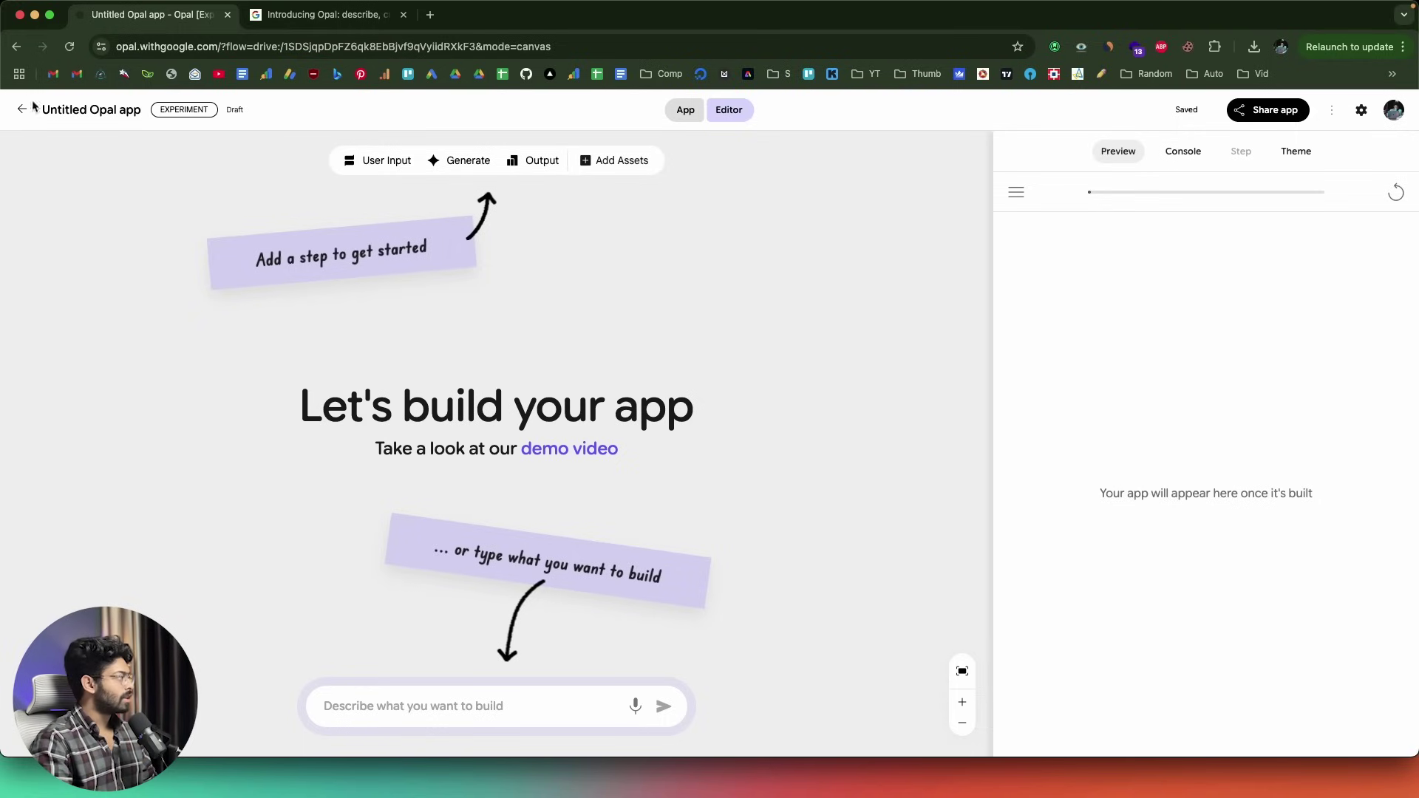
left_click(65, 109)
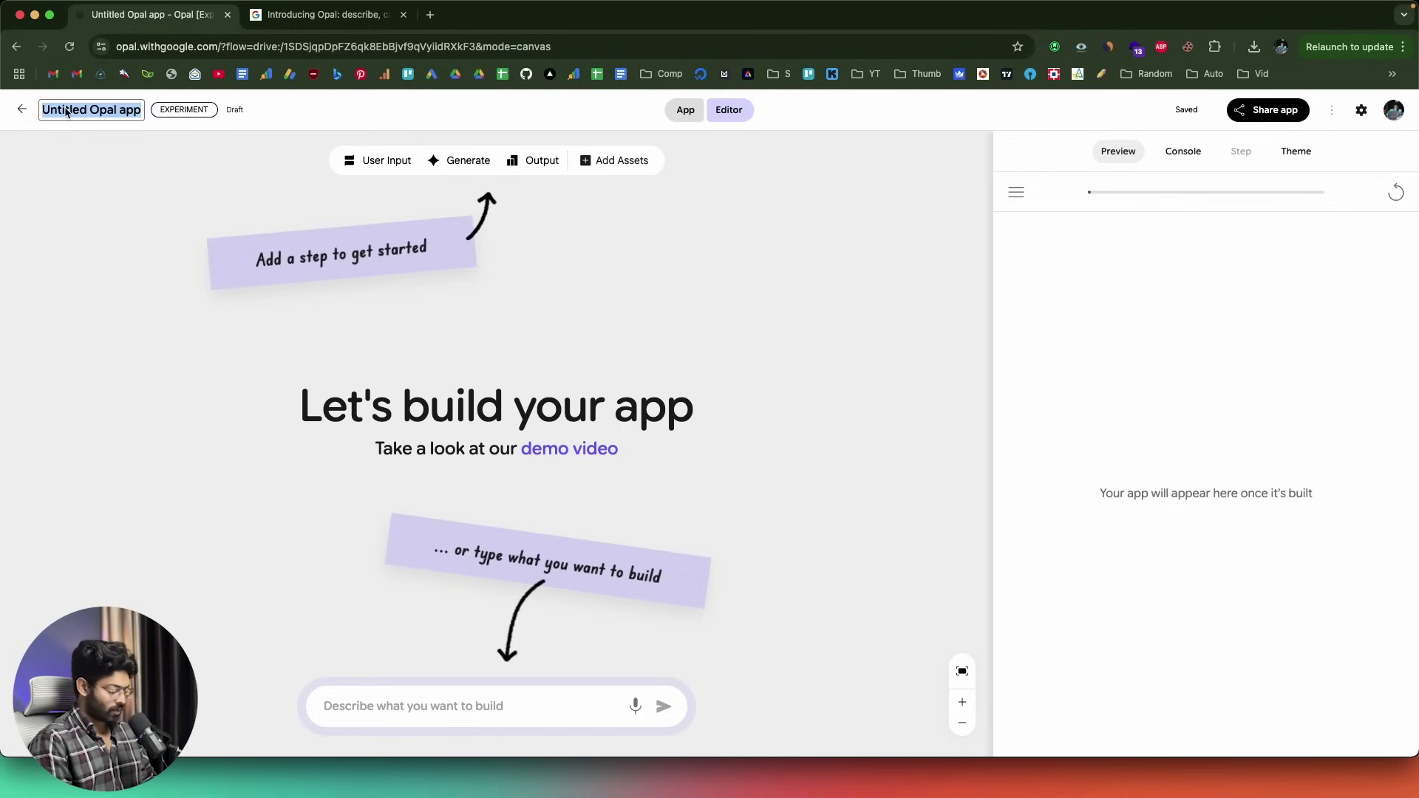
type("AI Imag")
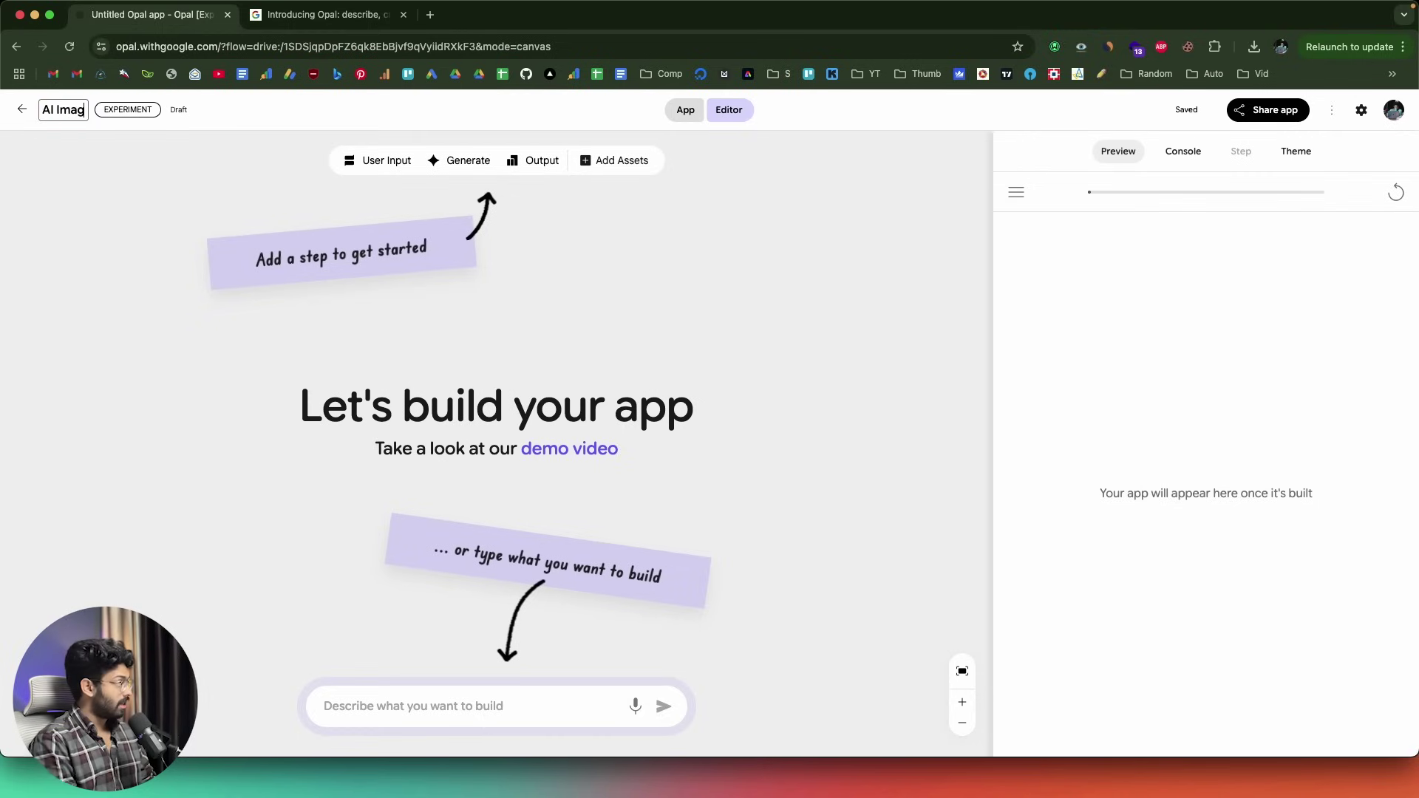
type("e Gen")
key("Return")
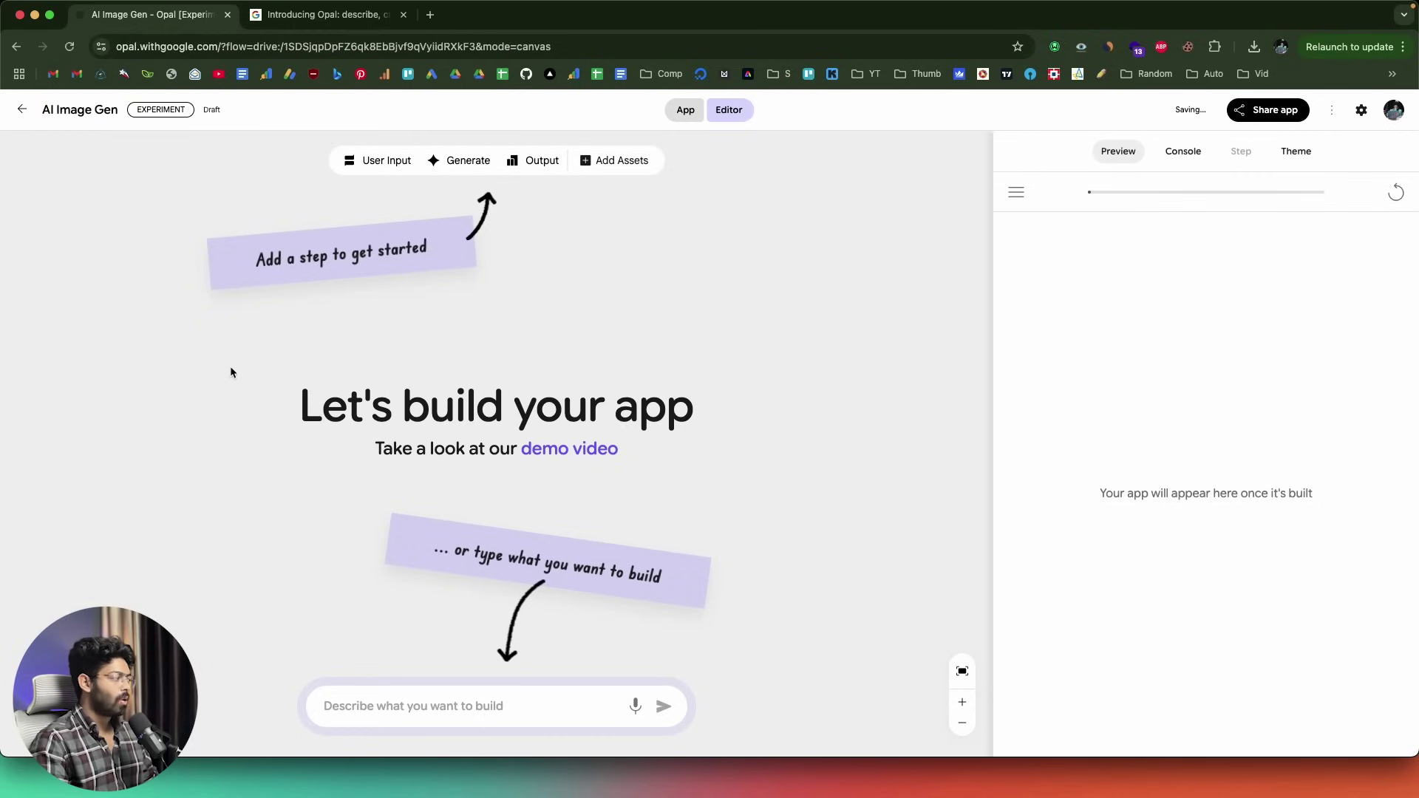
- Paste the image generator app description into the build box and submit it
left_click(454, 699)
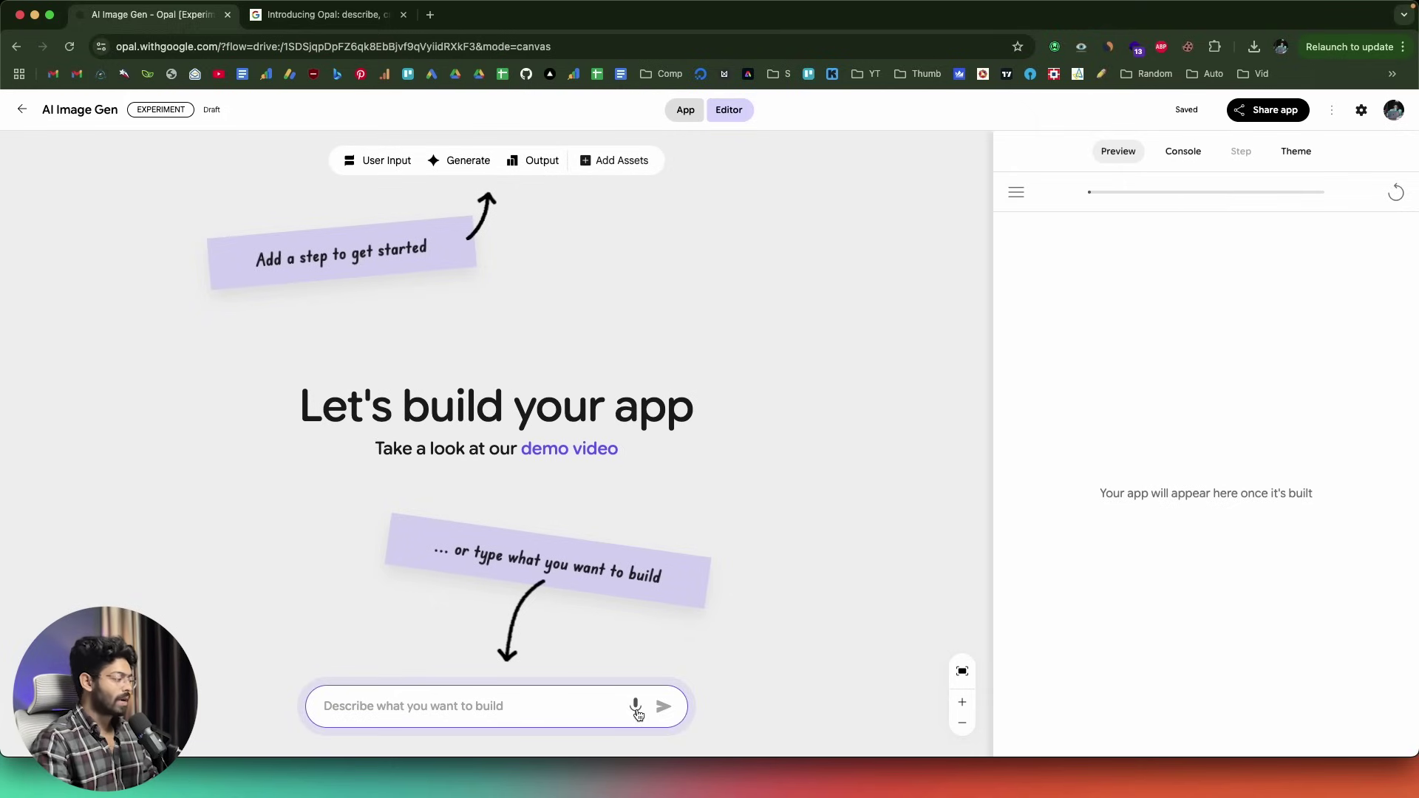
type("an ai powered image generator app where users can enter a prompt and a click a button to create images")
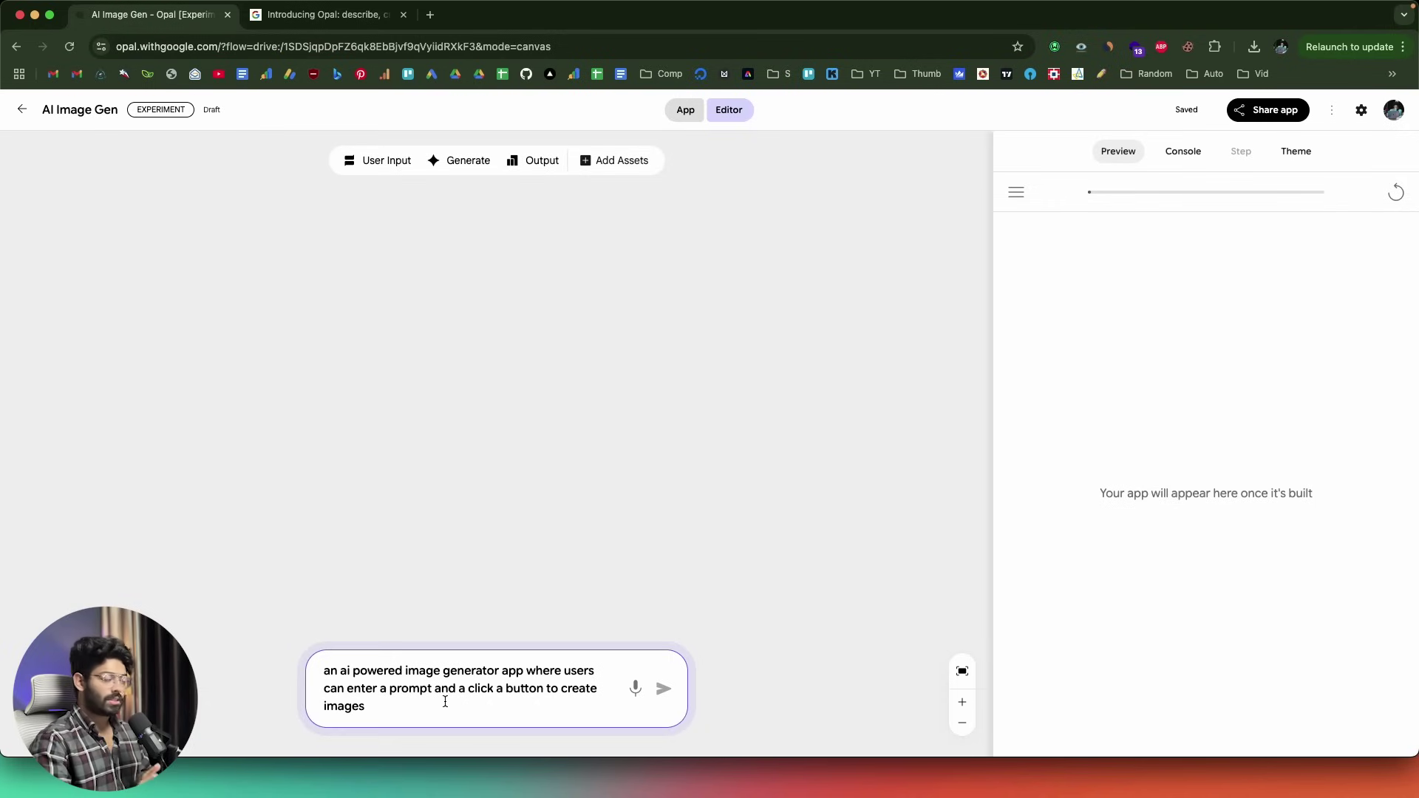
left_click(665, 692)
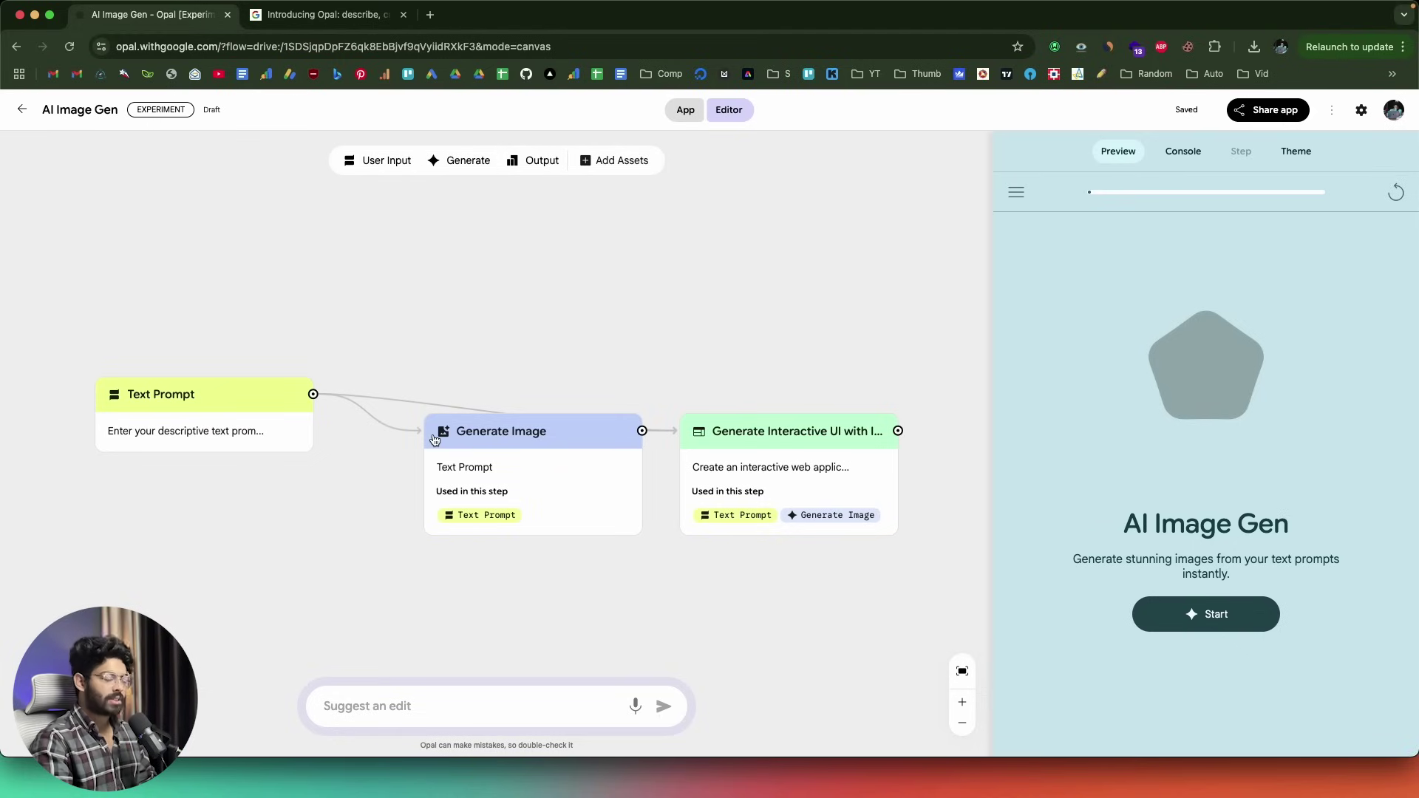
left_click(360, 715)
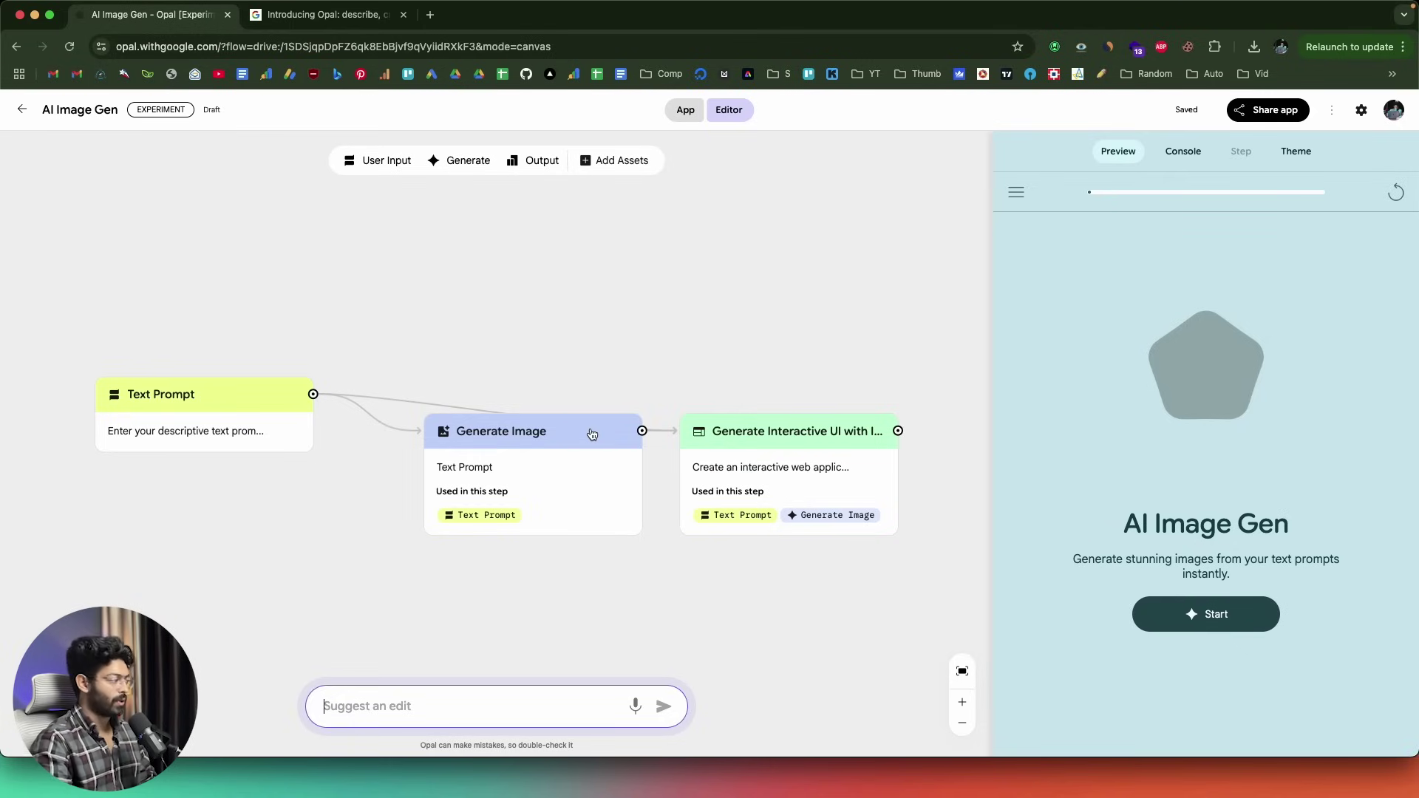
left_click(1121, 351)
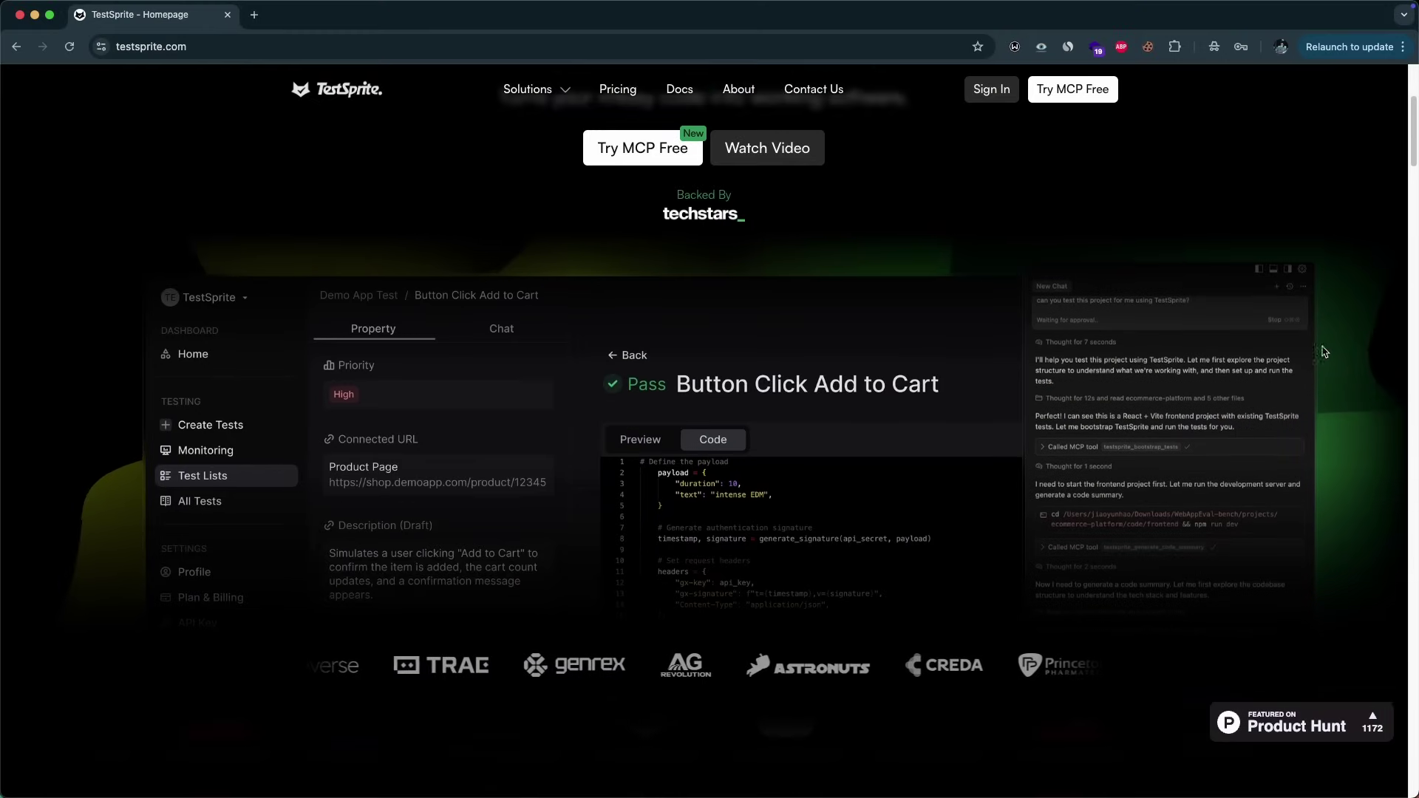
scroll(1332, 363, "down", 10)
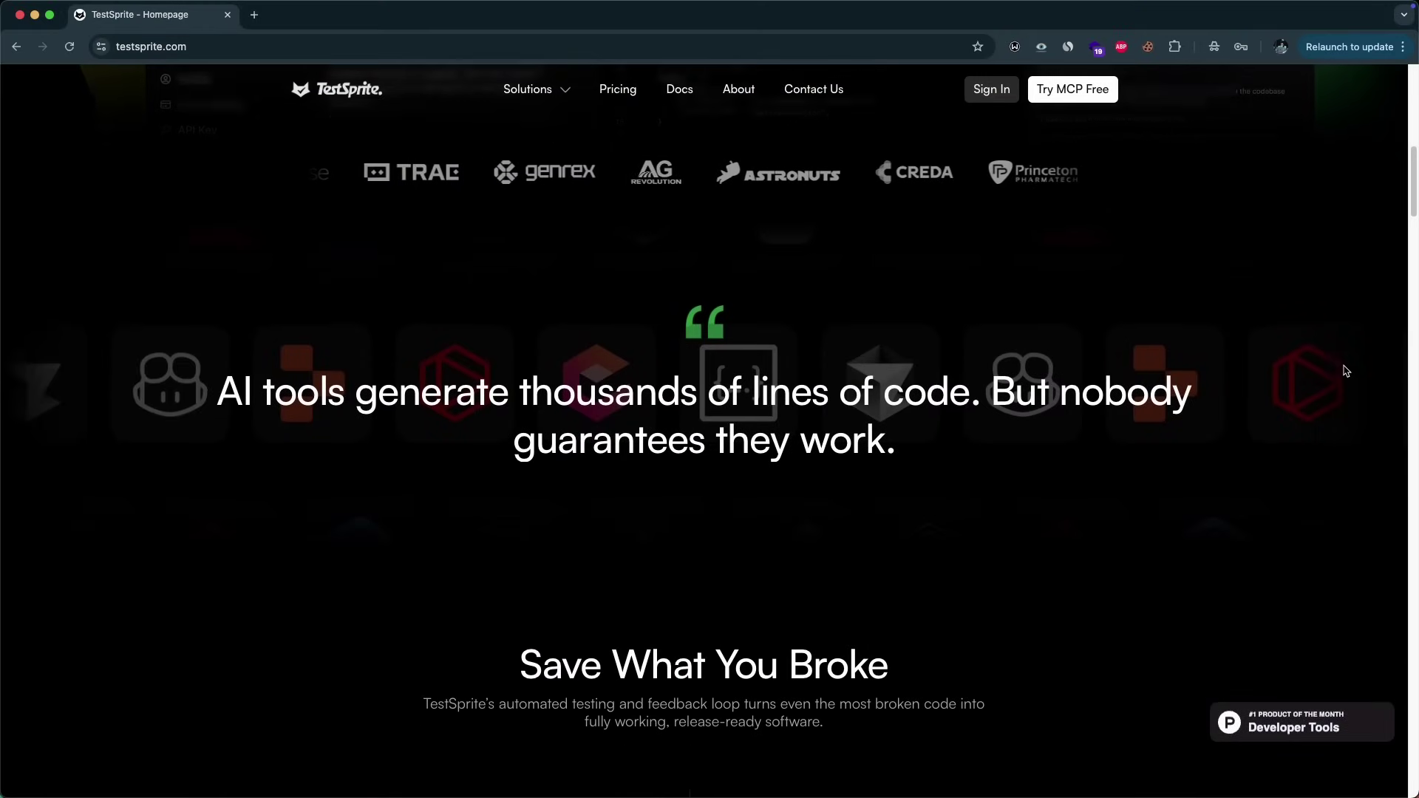
scroll(1348, 375, "down", 8)
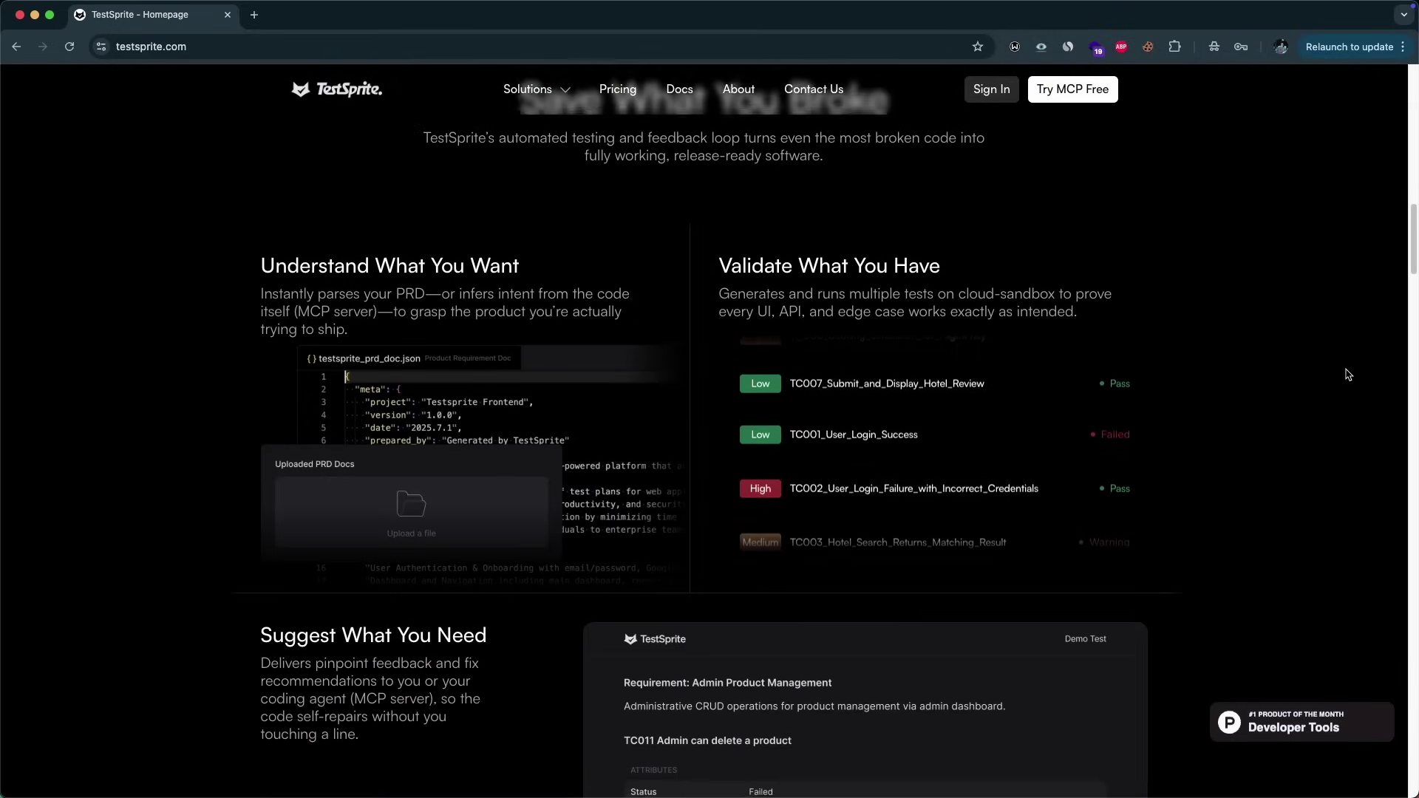
scroll(1348, 374, "down", 5)
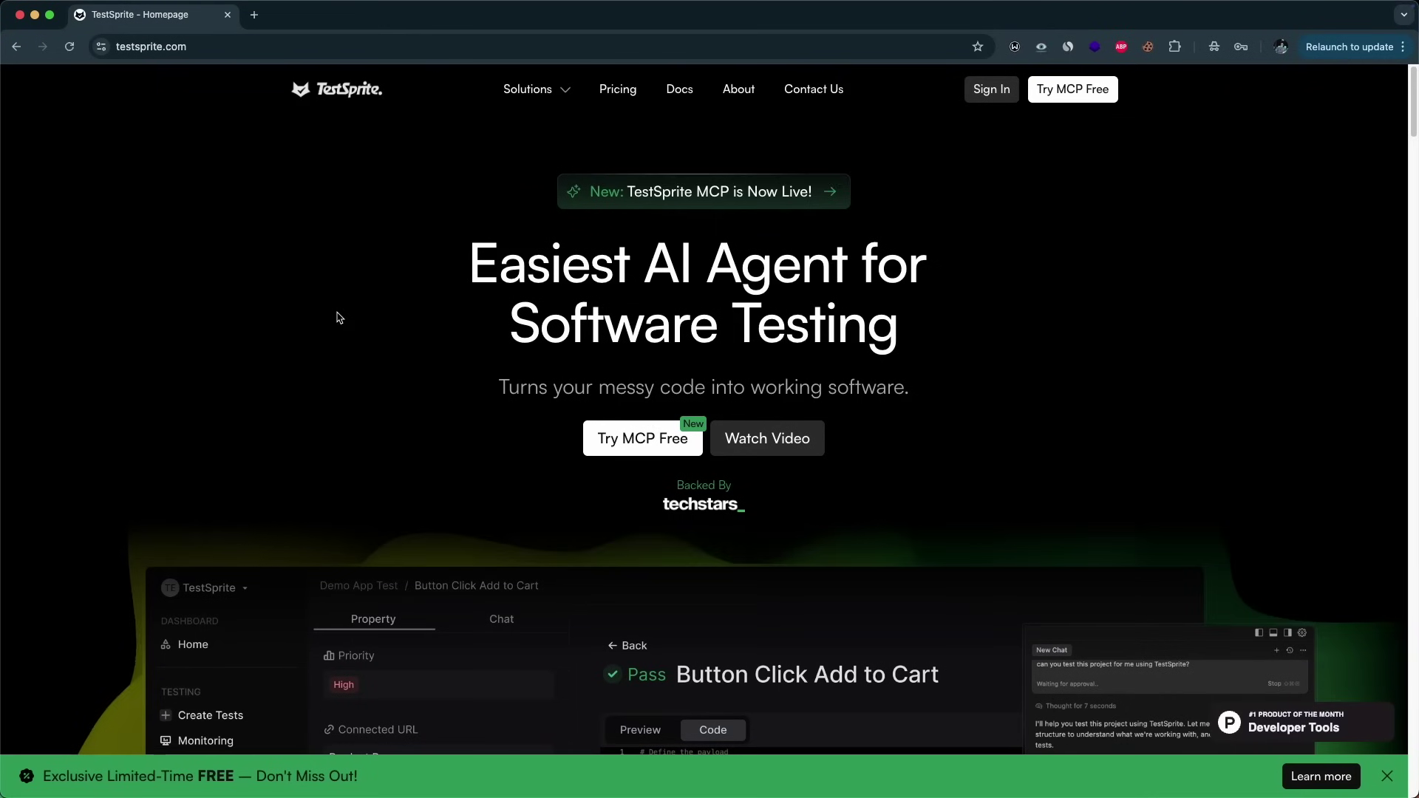
- Install the TestSprite MCP server into Cursor and send the backend test request
left_click(651, 439)
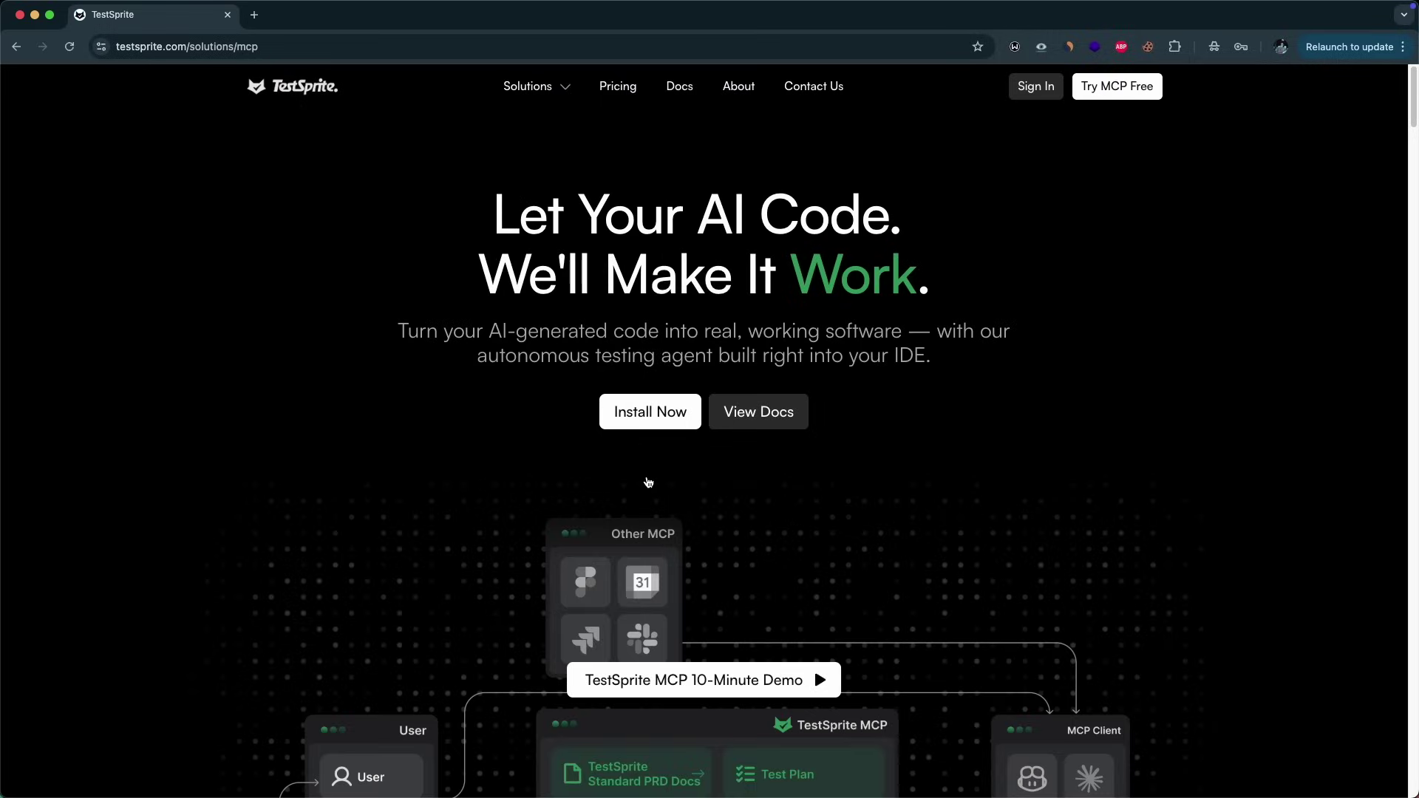
left_click(650, 412)
left_click(1077, 545)
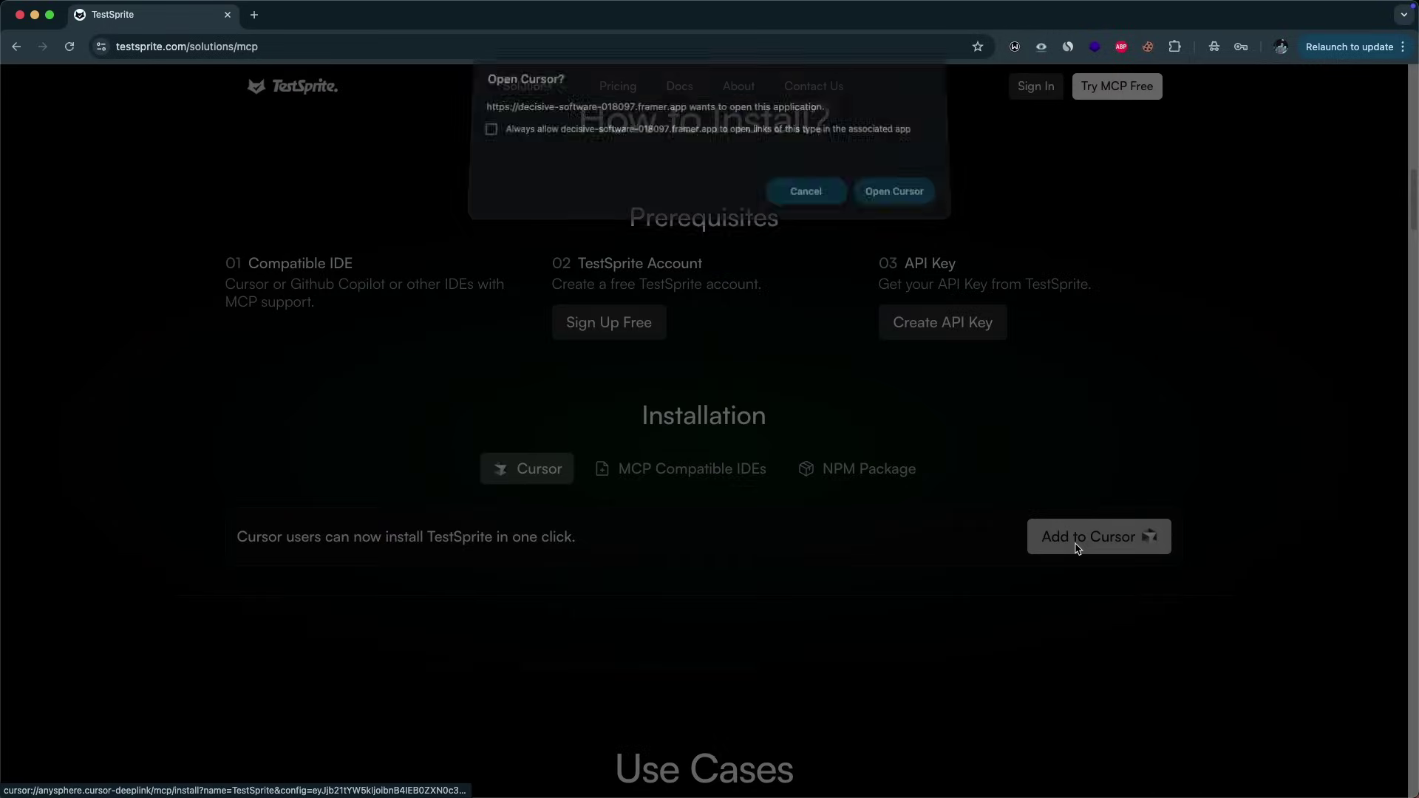
left_click(924, 200)
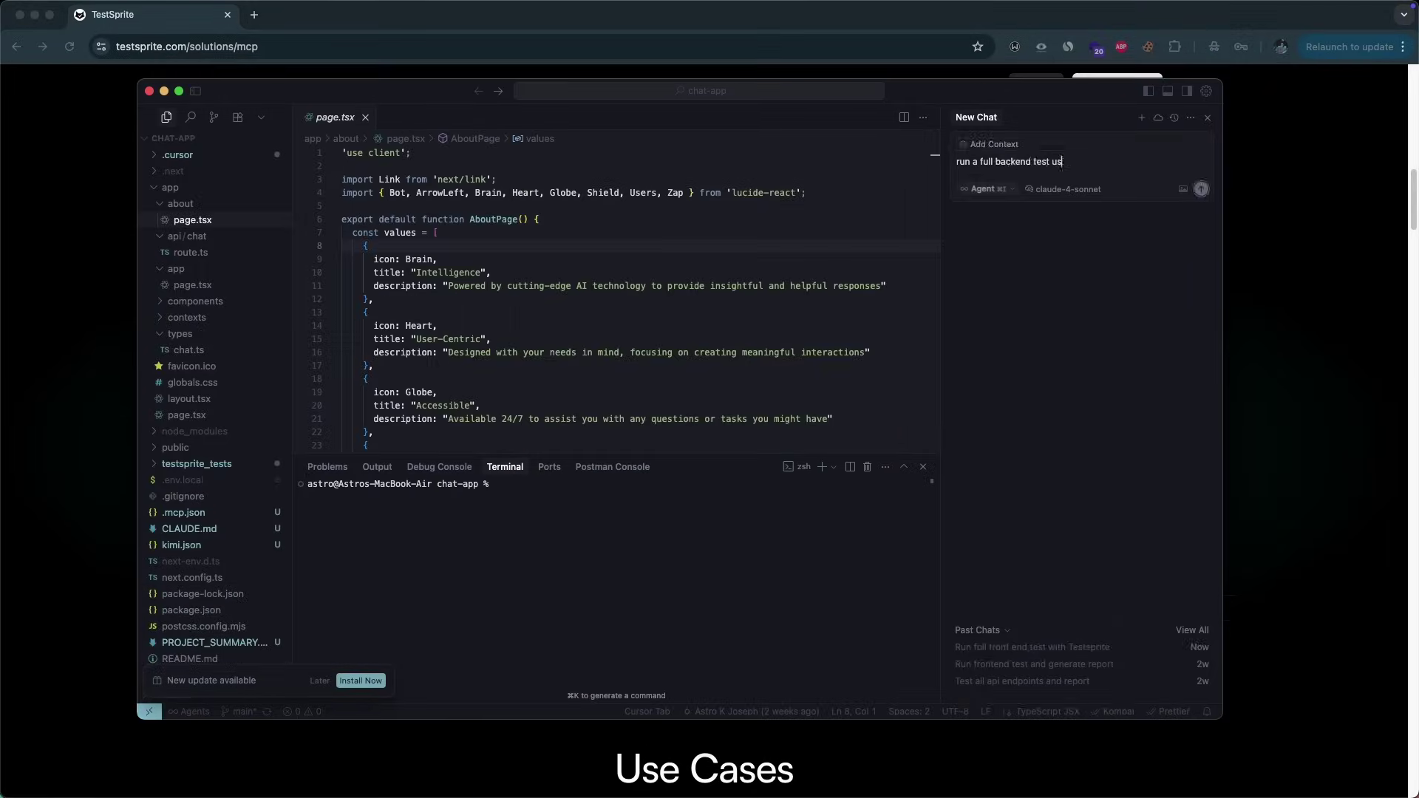
key("Return")
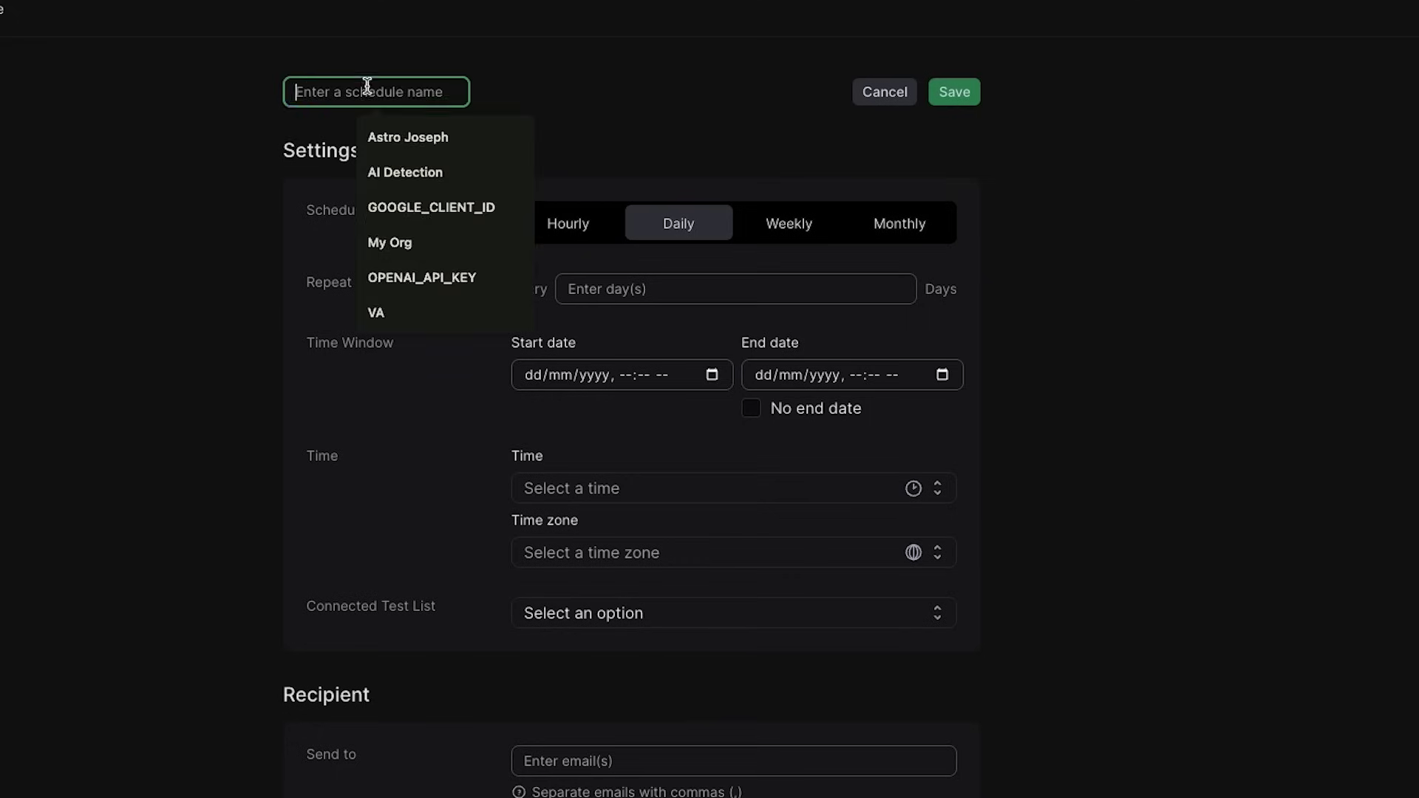
- Schedule 'Chat App' tests every 1 day with start/end dates, run time, ChatApp test list and notification e-mail
type("Chat App")
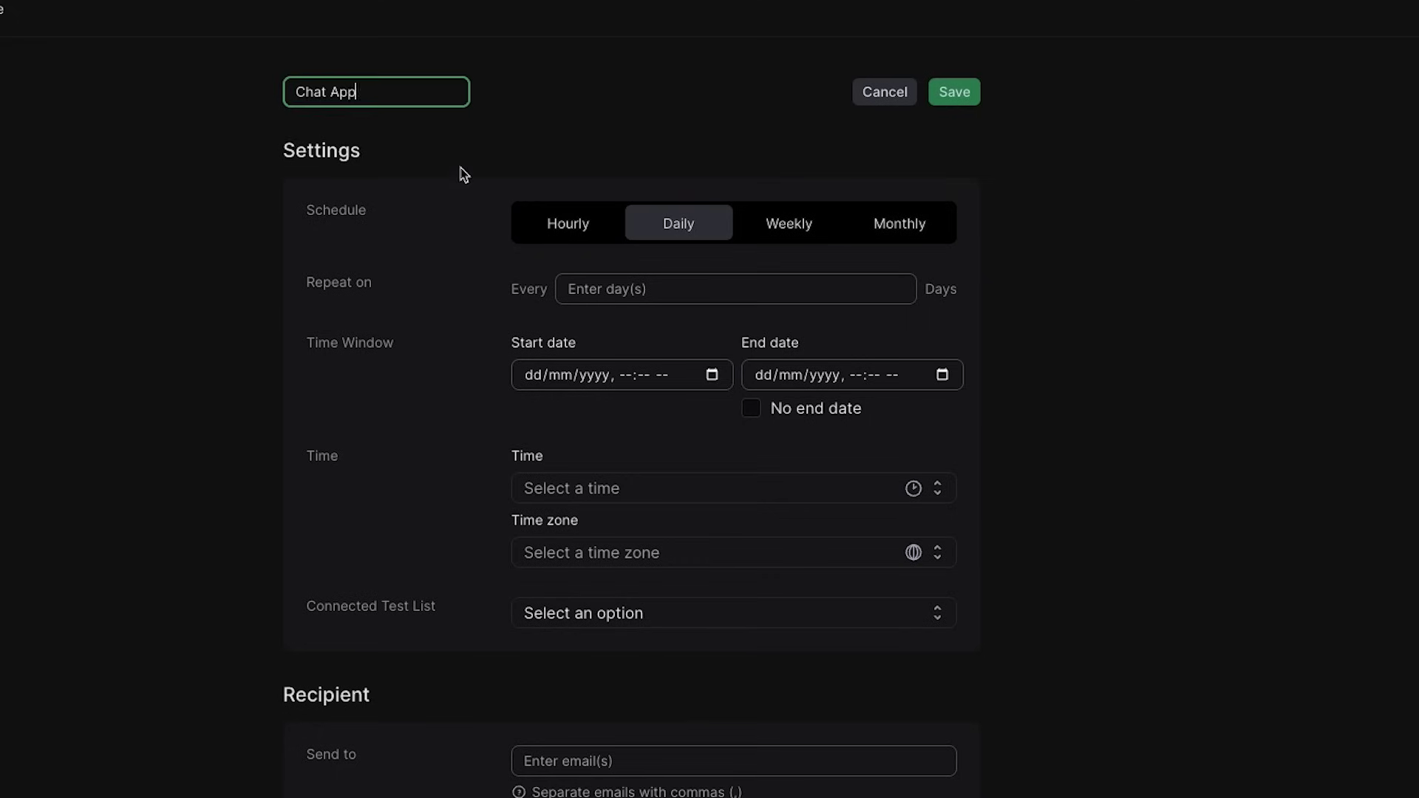
left_click(637, 288)
type("1")
left_click(942, 375)
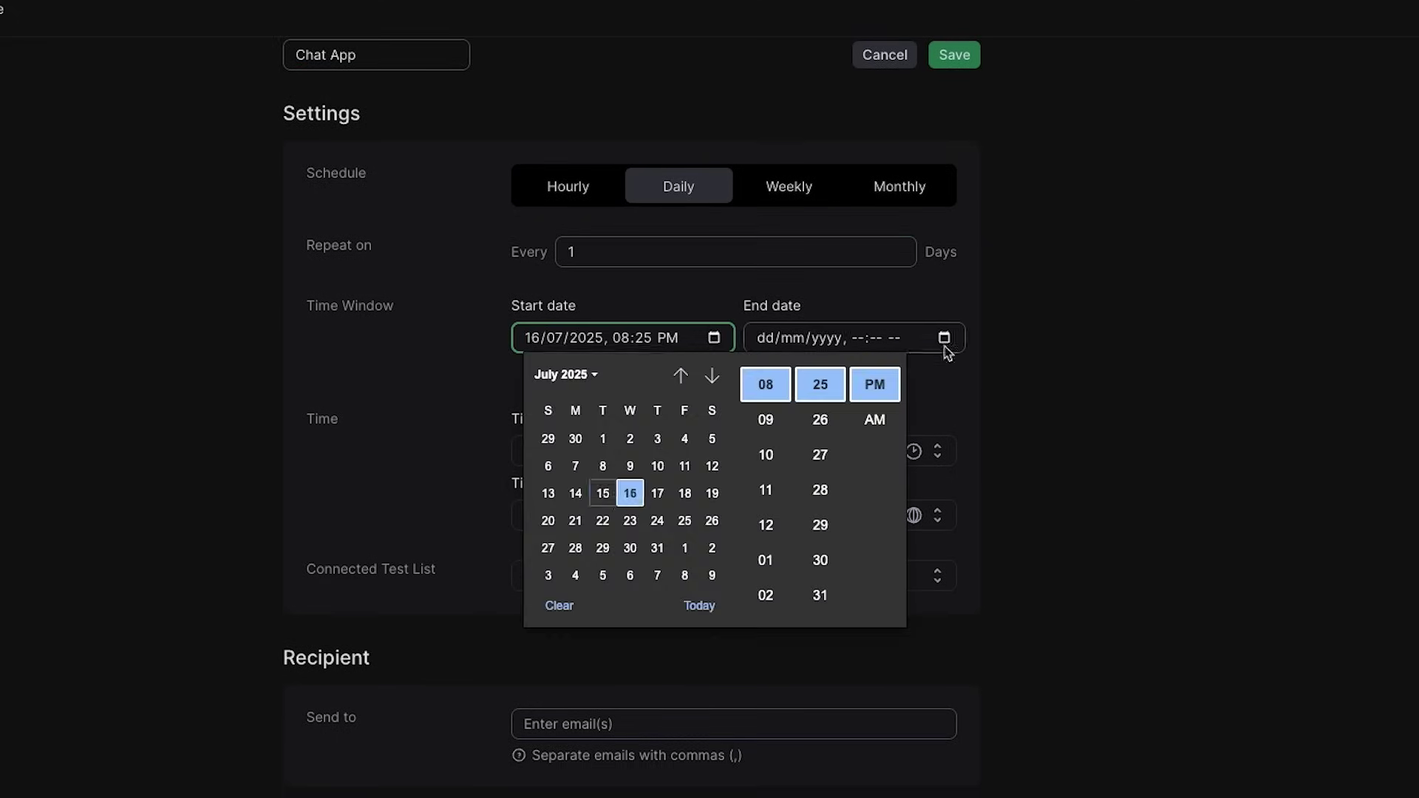
scroll(678, 424, "down", 2)
left_click(710, 488)
left_click(624, 614)
left_click(597, 634)
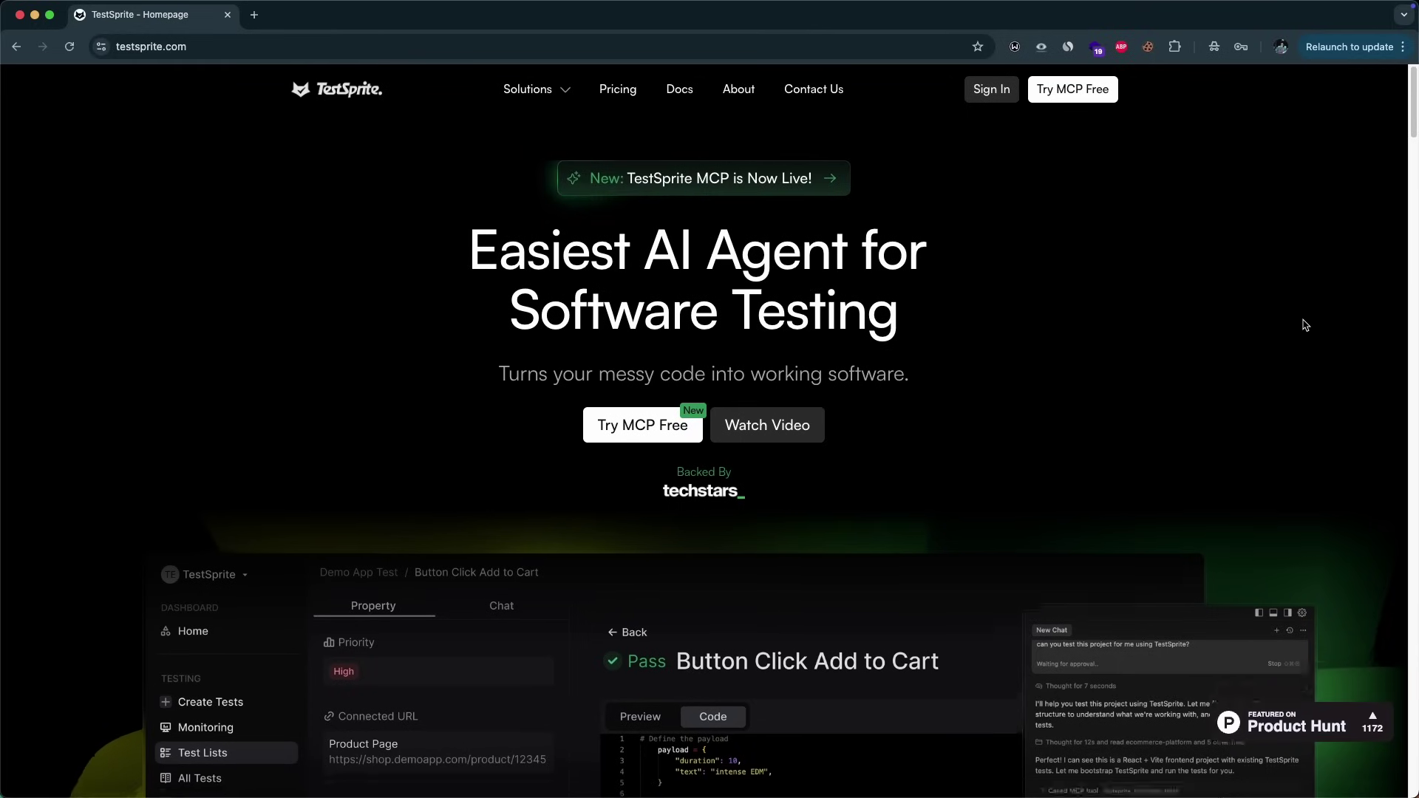
scroll(1329, 359, "down", 2)
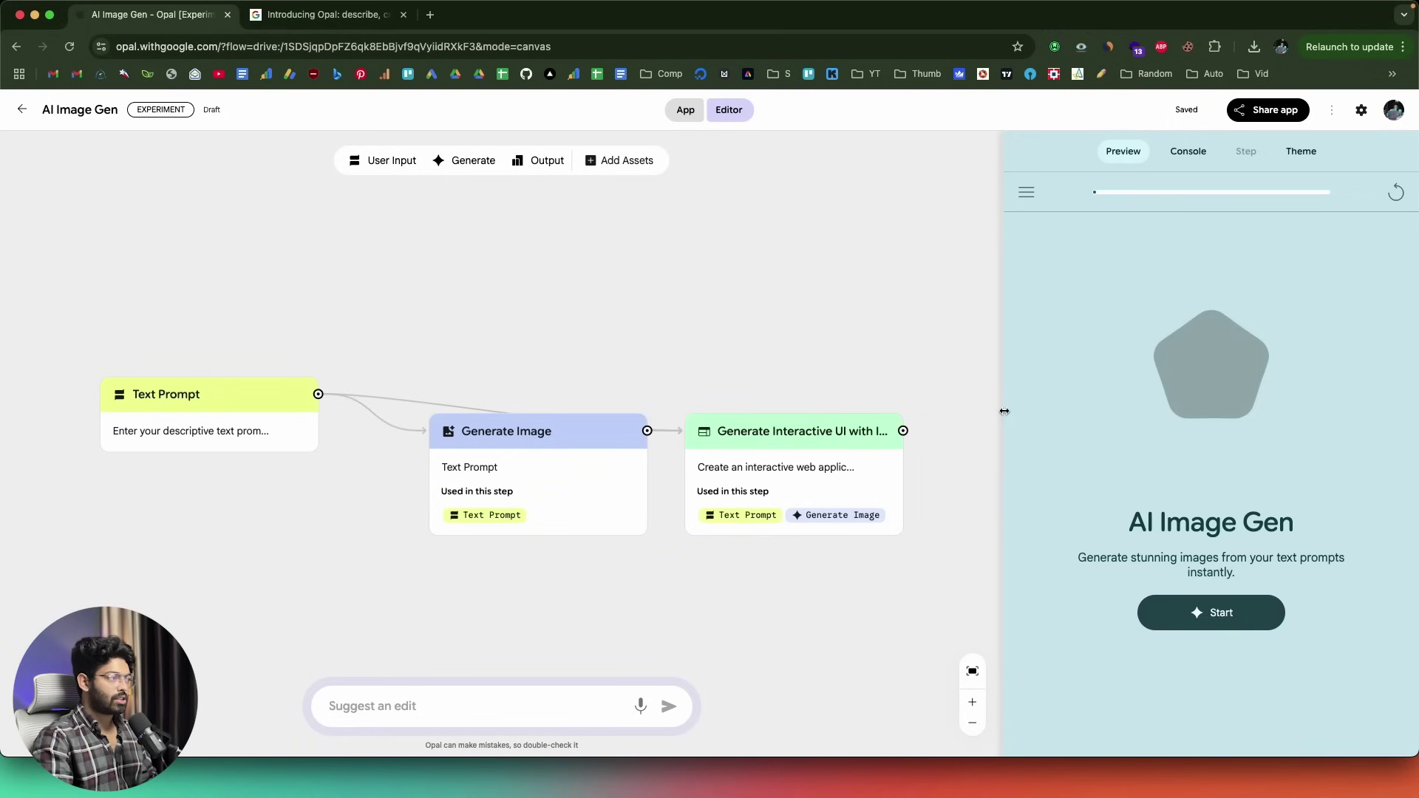
- Widen the preview, start the app and type the prompt 'a futuristic sci fi city with flying cars'
left_click_drag(1004, 411, 826, 413)
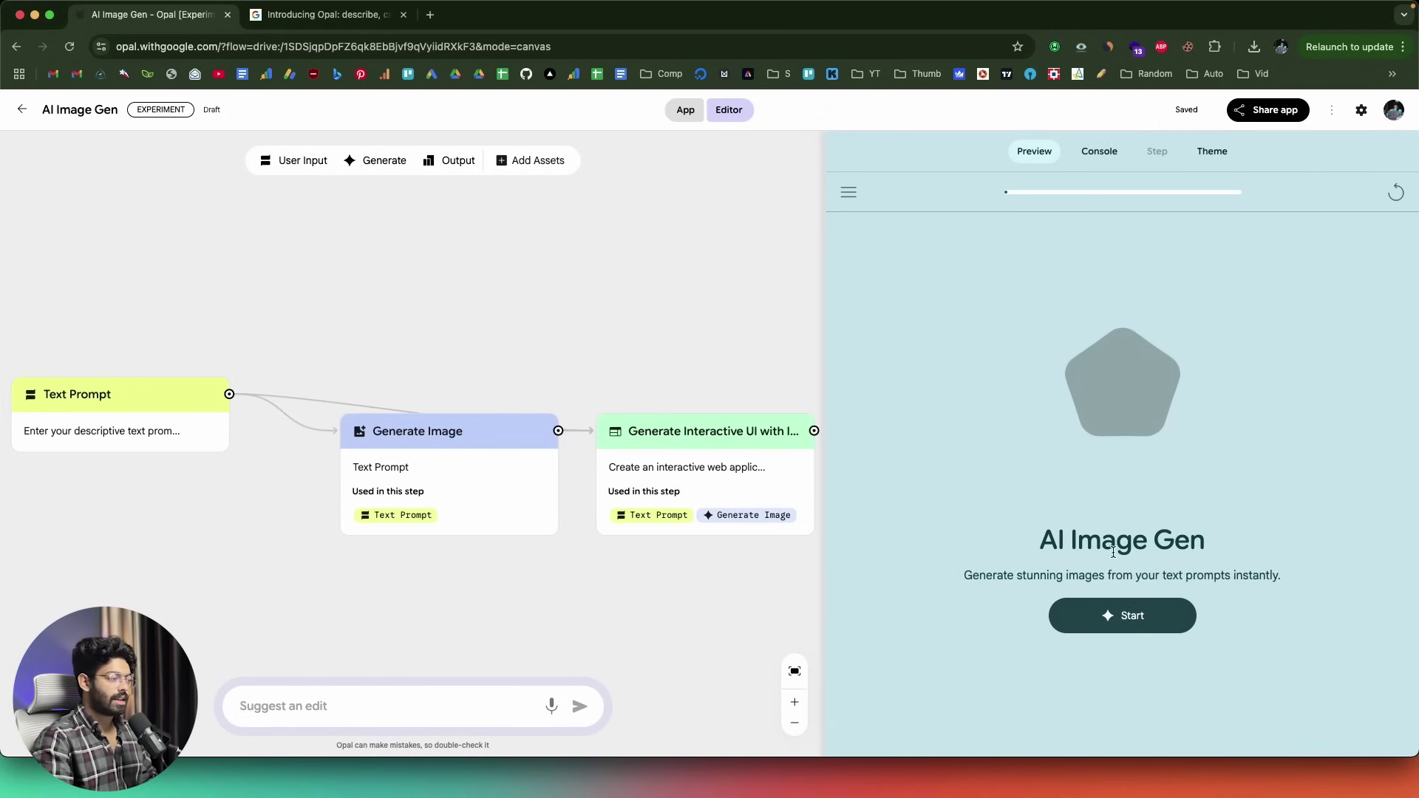
left_click(1108, 616)
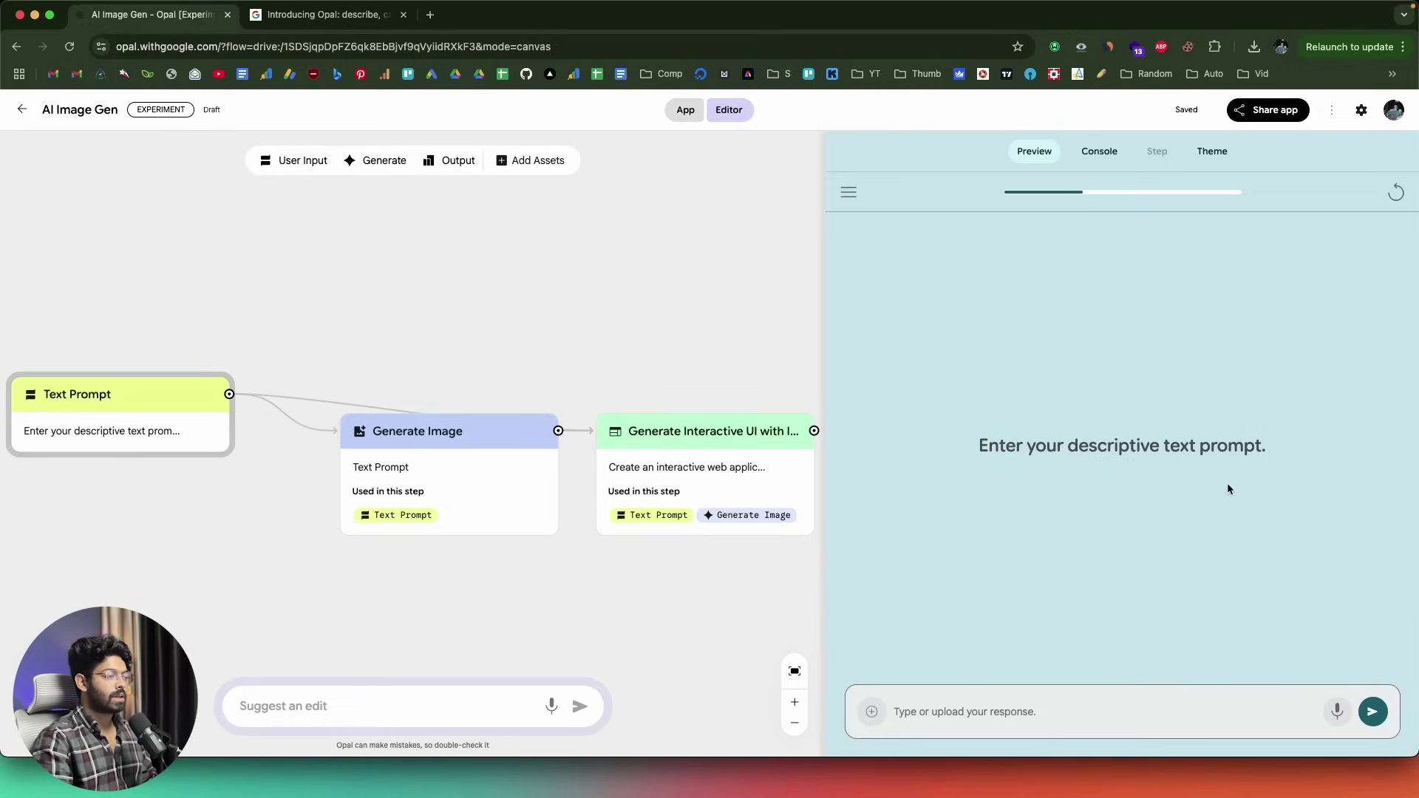
type("a")
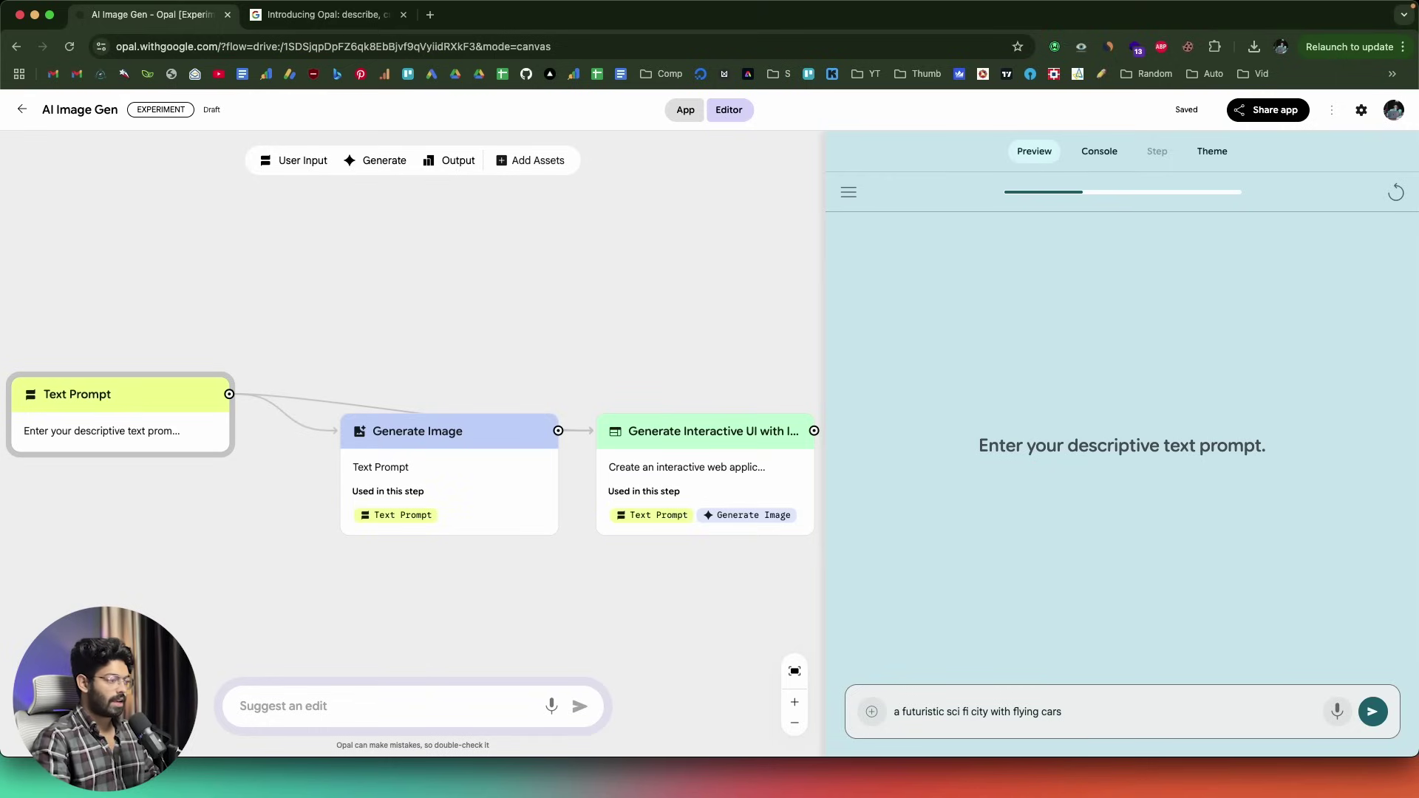
- Send the city prompt and, once the run finishes, click into the generated page's prompt field
left_click(1373, 712)
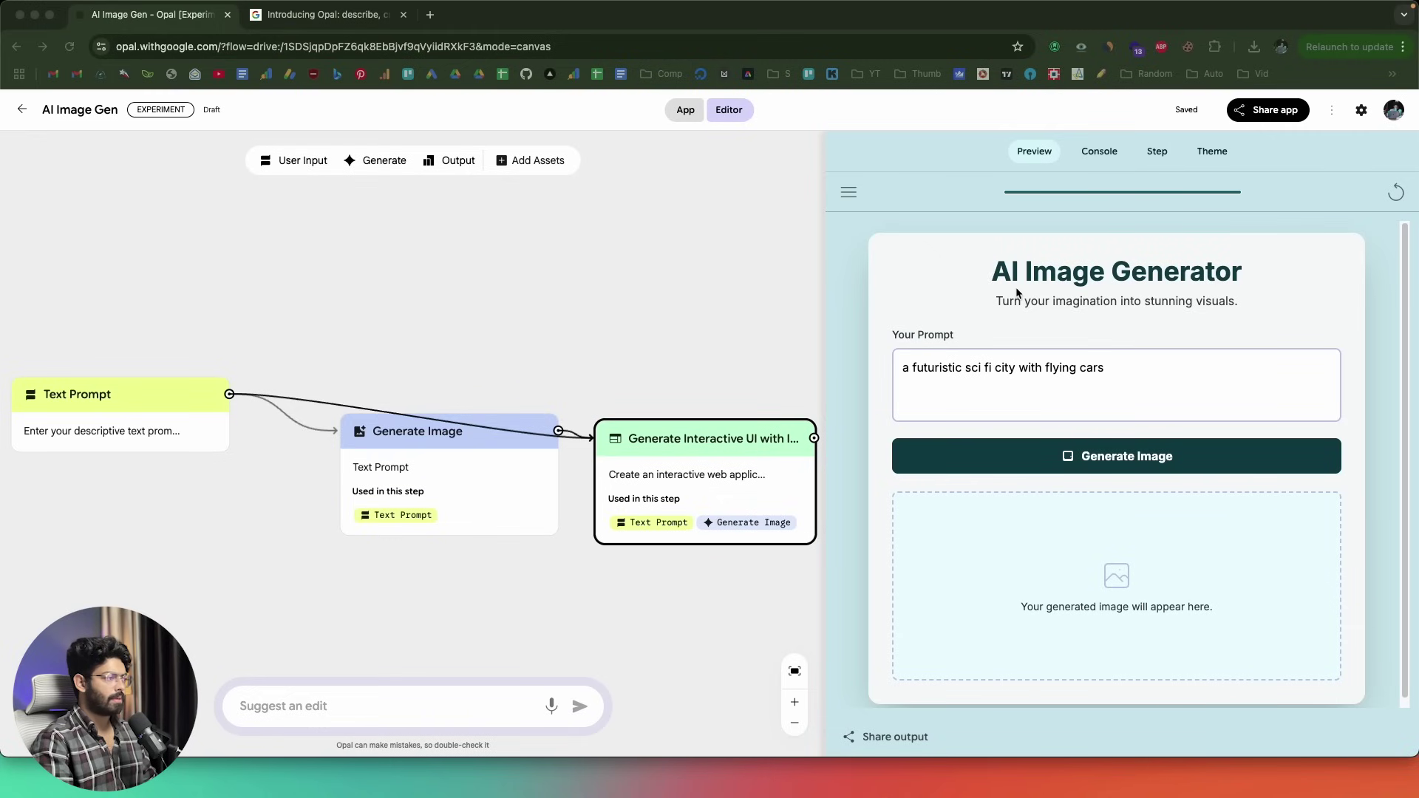
left_click(949, 374)
left_click(981, 369)
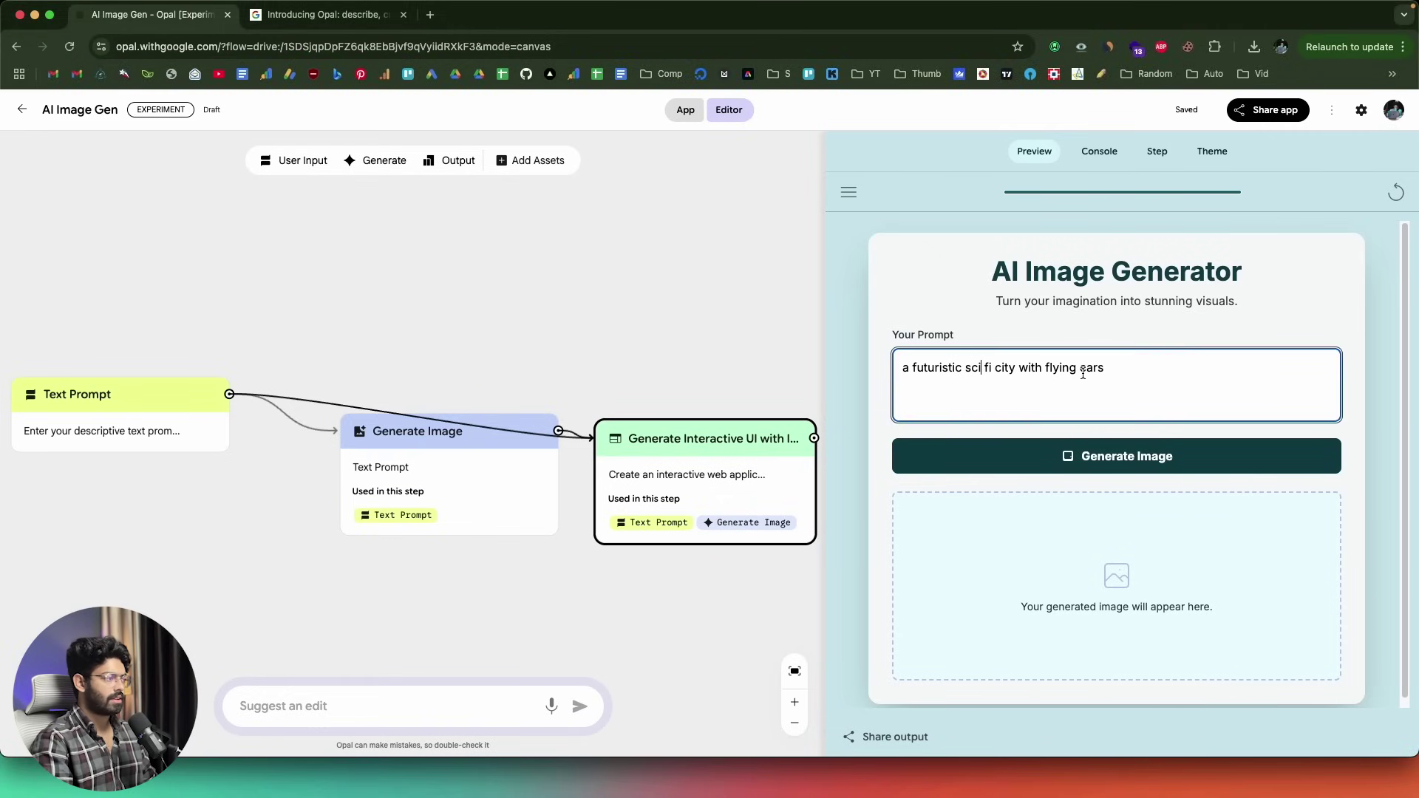
scroll(1083, 373, "down", 1)
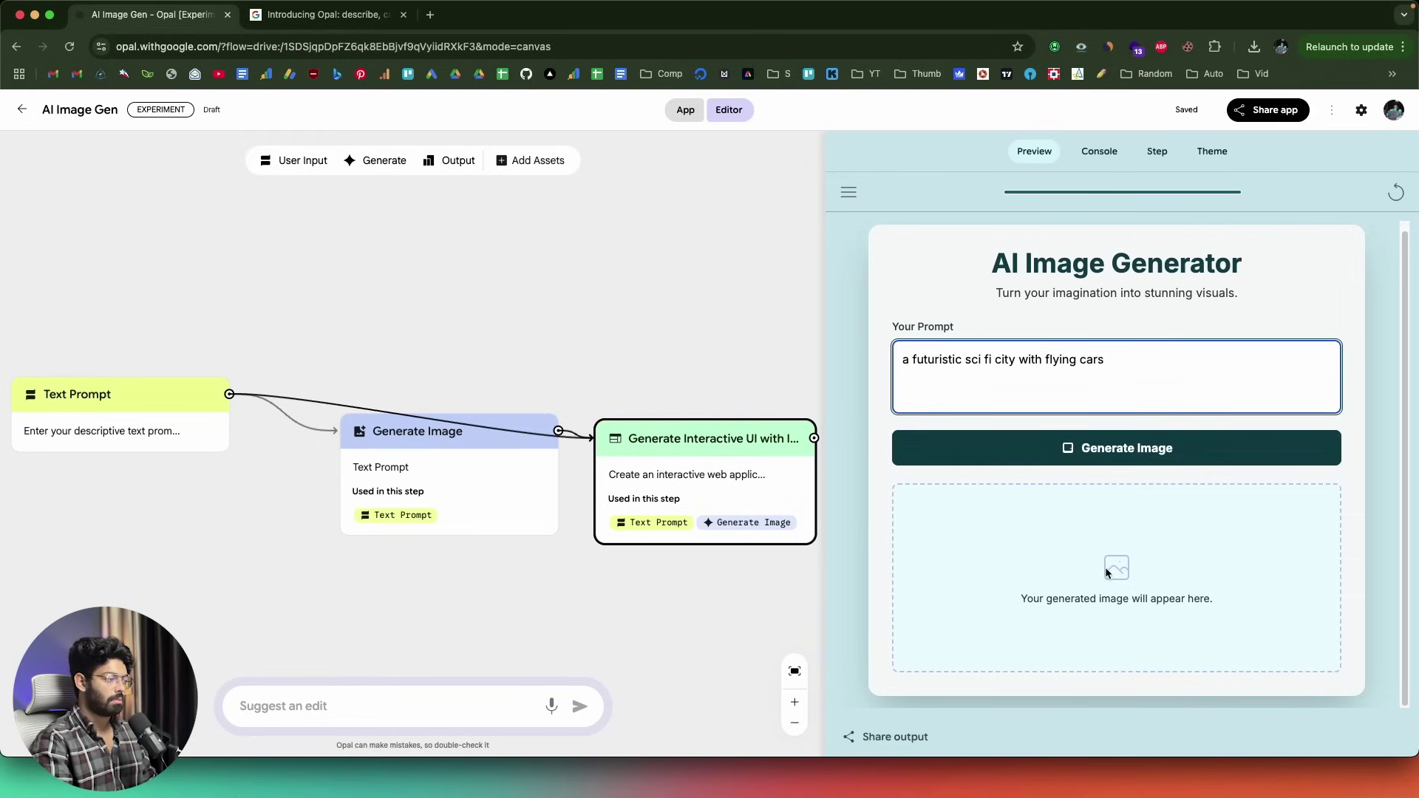
- Generate the futuristic city image and open it in a new browser tab
left_click(1148, 455)
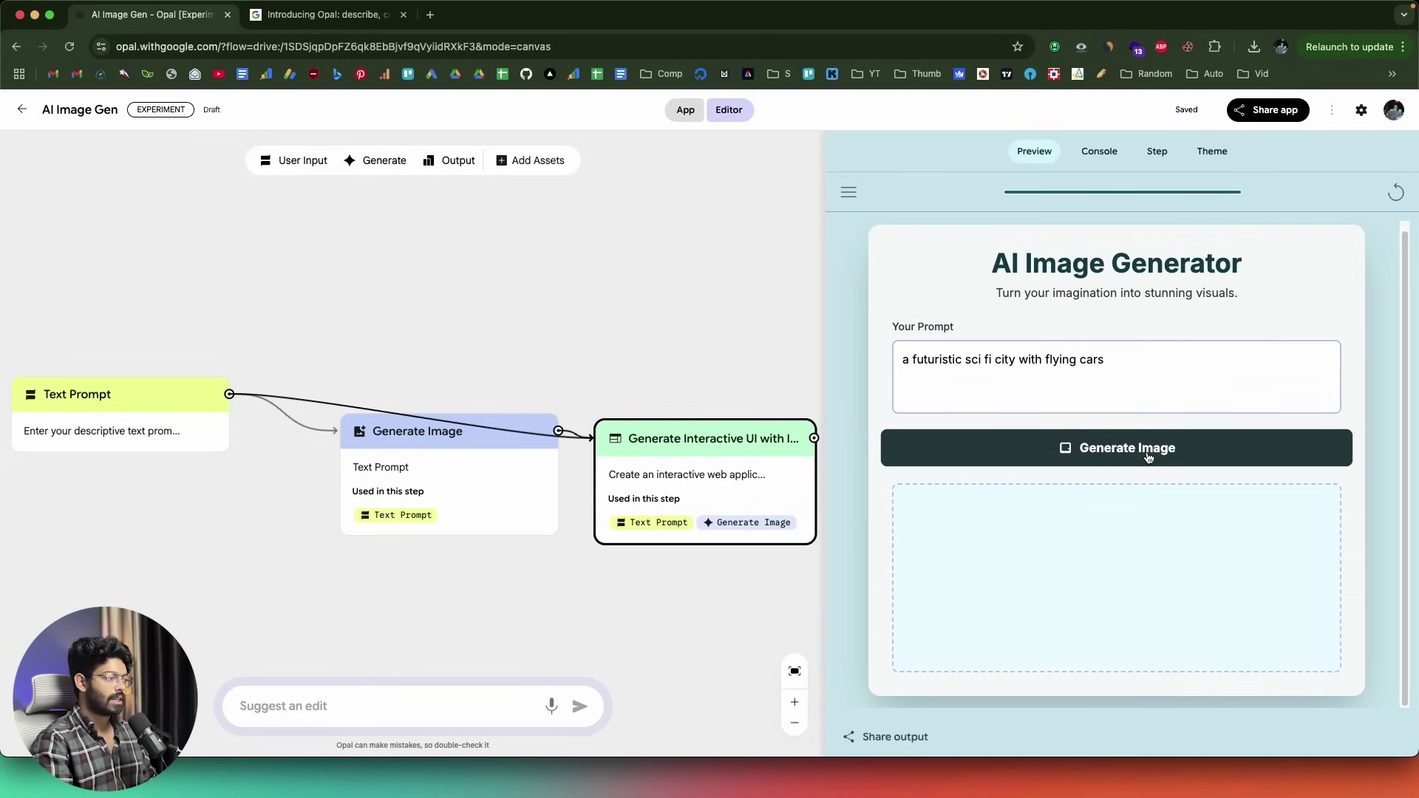
scroll(1147, 459, "down", 3)
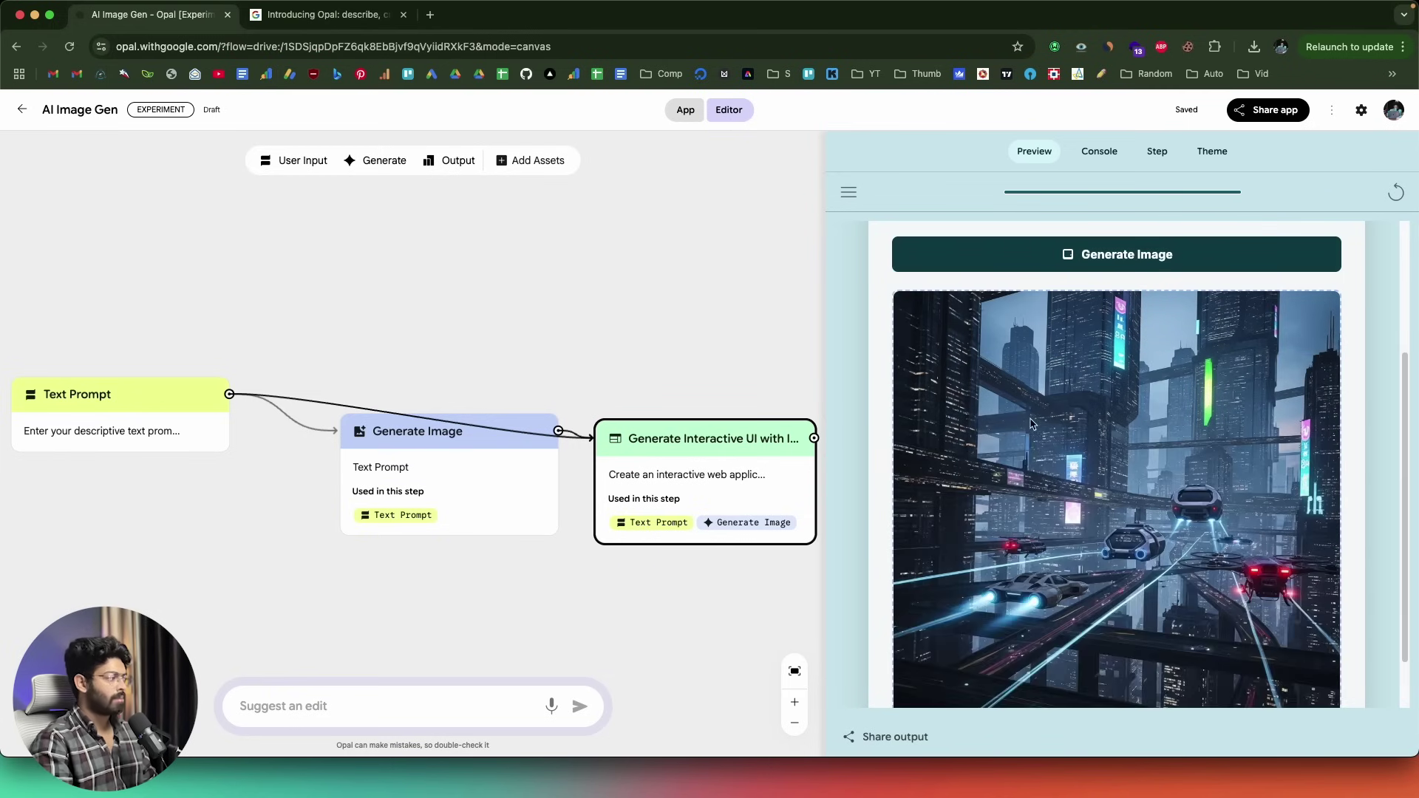
scroll(1033, 424, "up", 5)
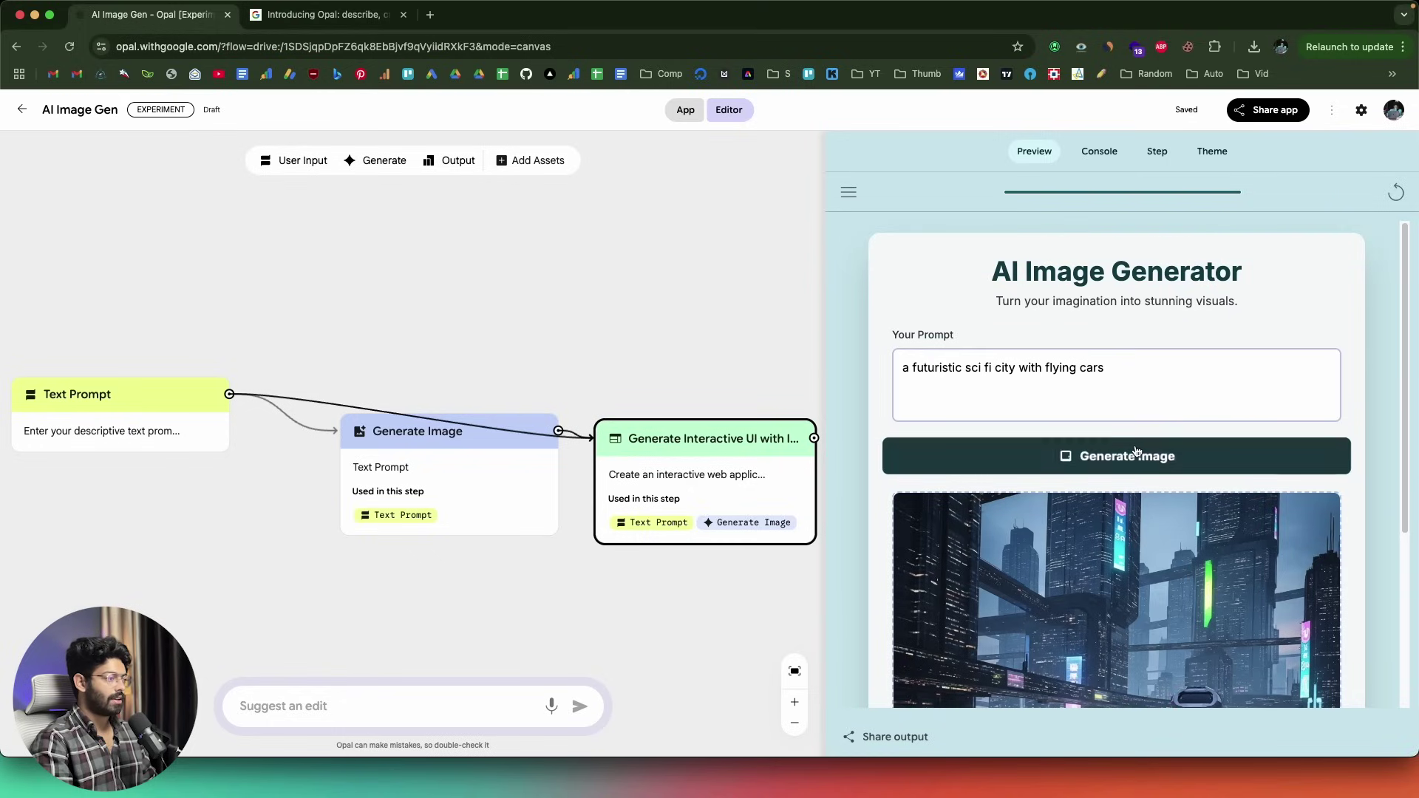
scroll(1131, 460, "down", 5)
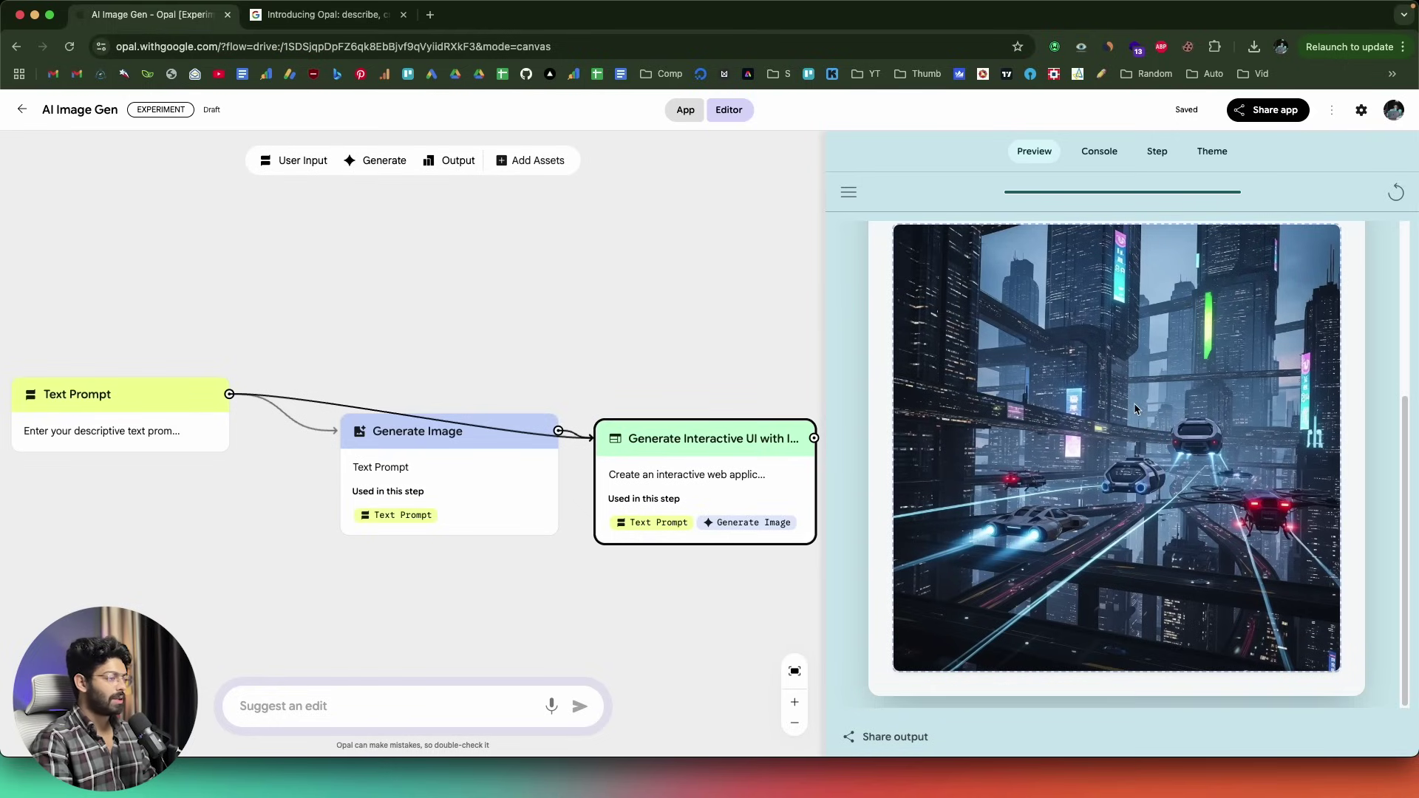
scroll(1134, 402, "up", 1)
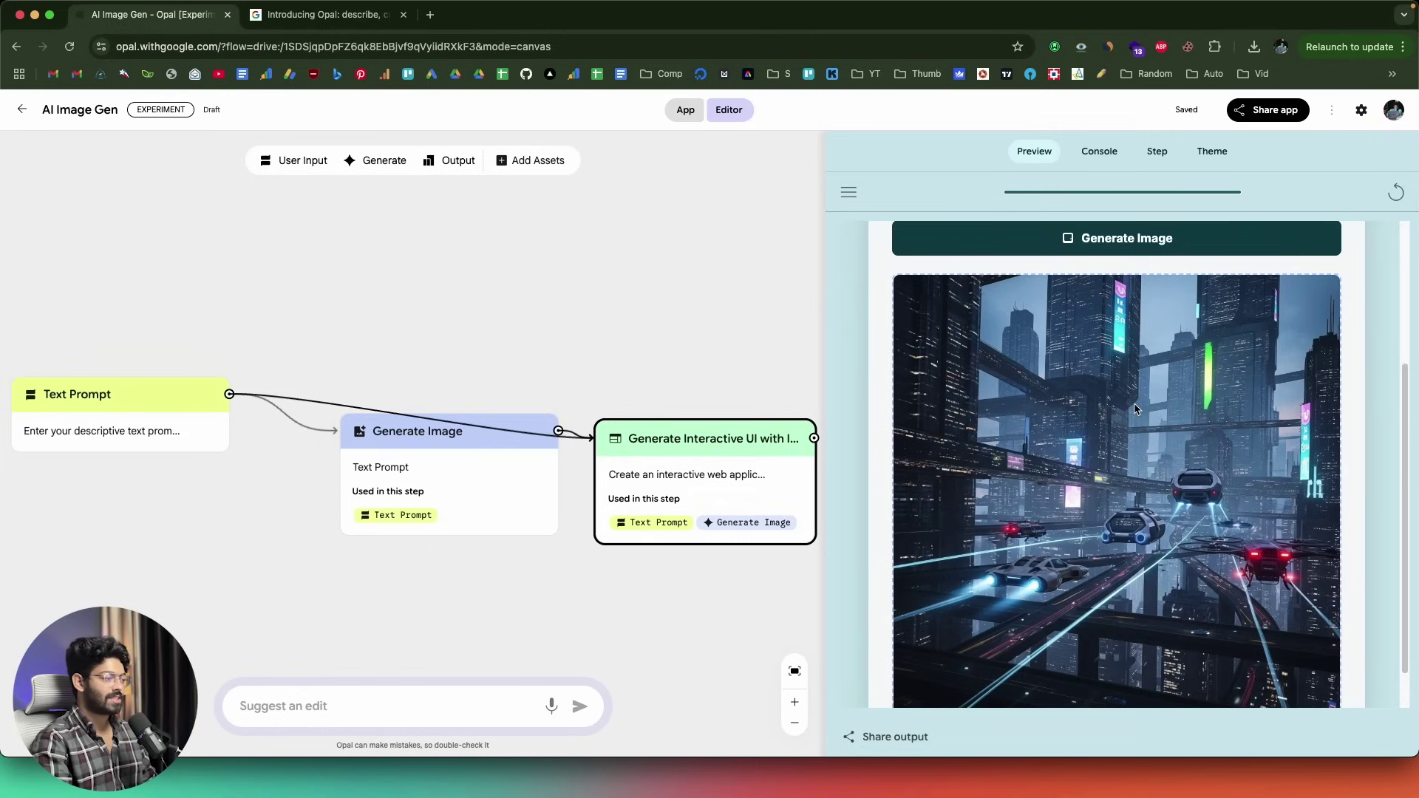
scroll(1175, 436, "down", 1)
scroll(1135, 447, "up", 2)
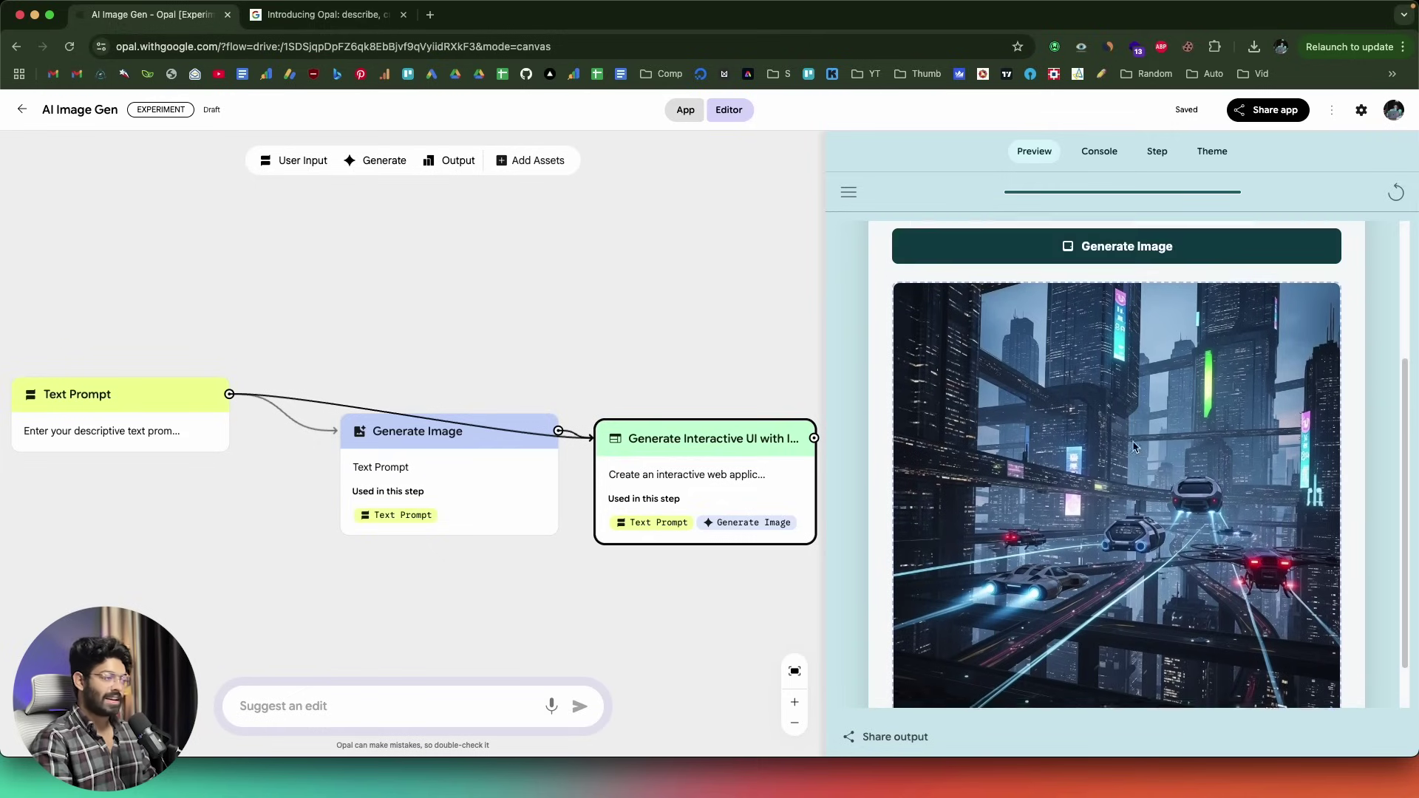
right_click(1133, 443)
left_click(1133, 442)
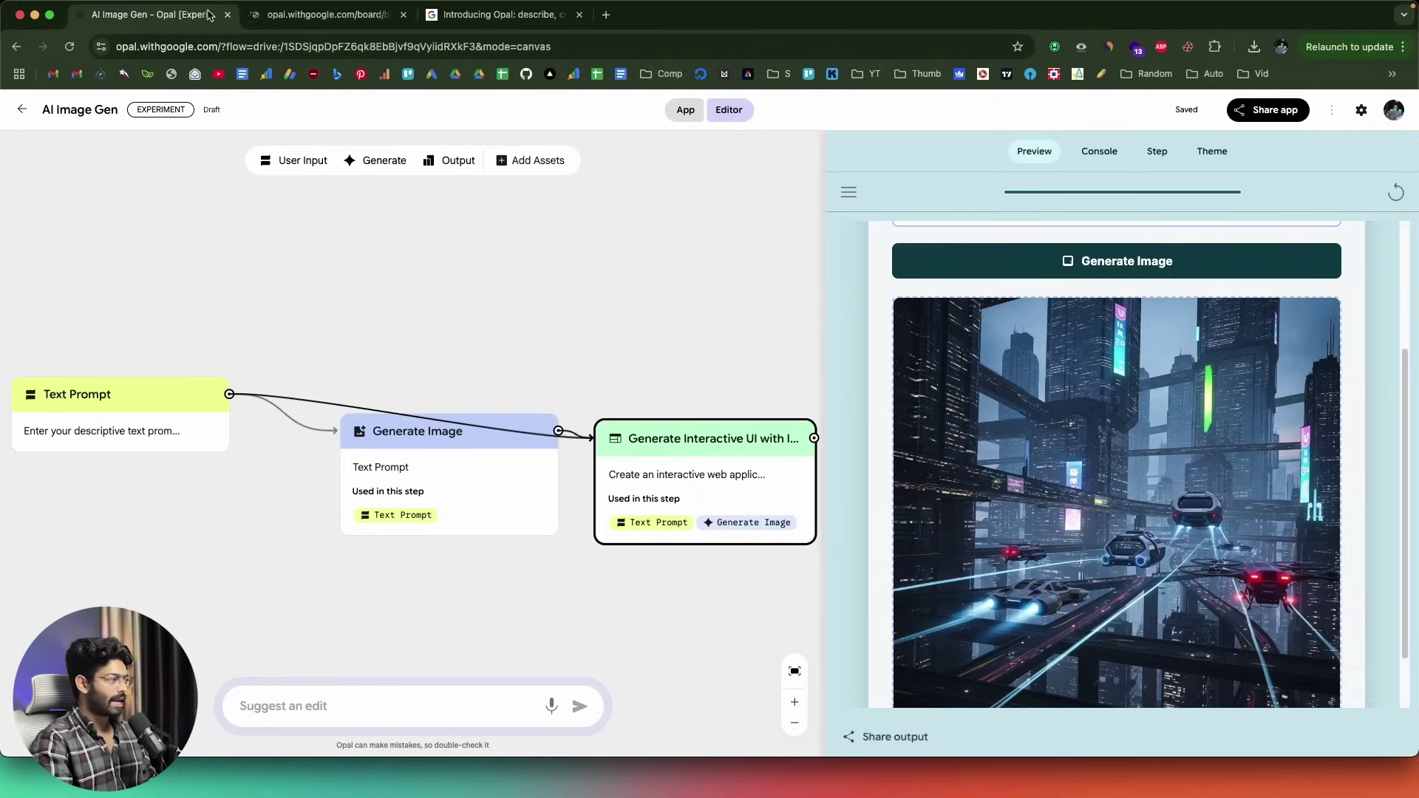
scroll(1018, 351, "up", 3)
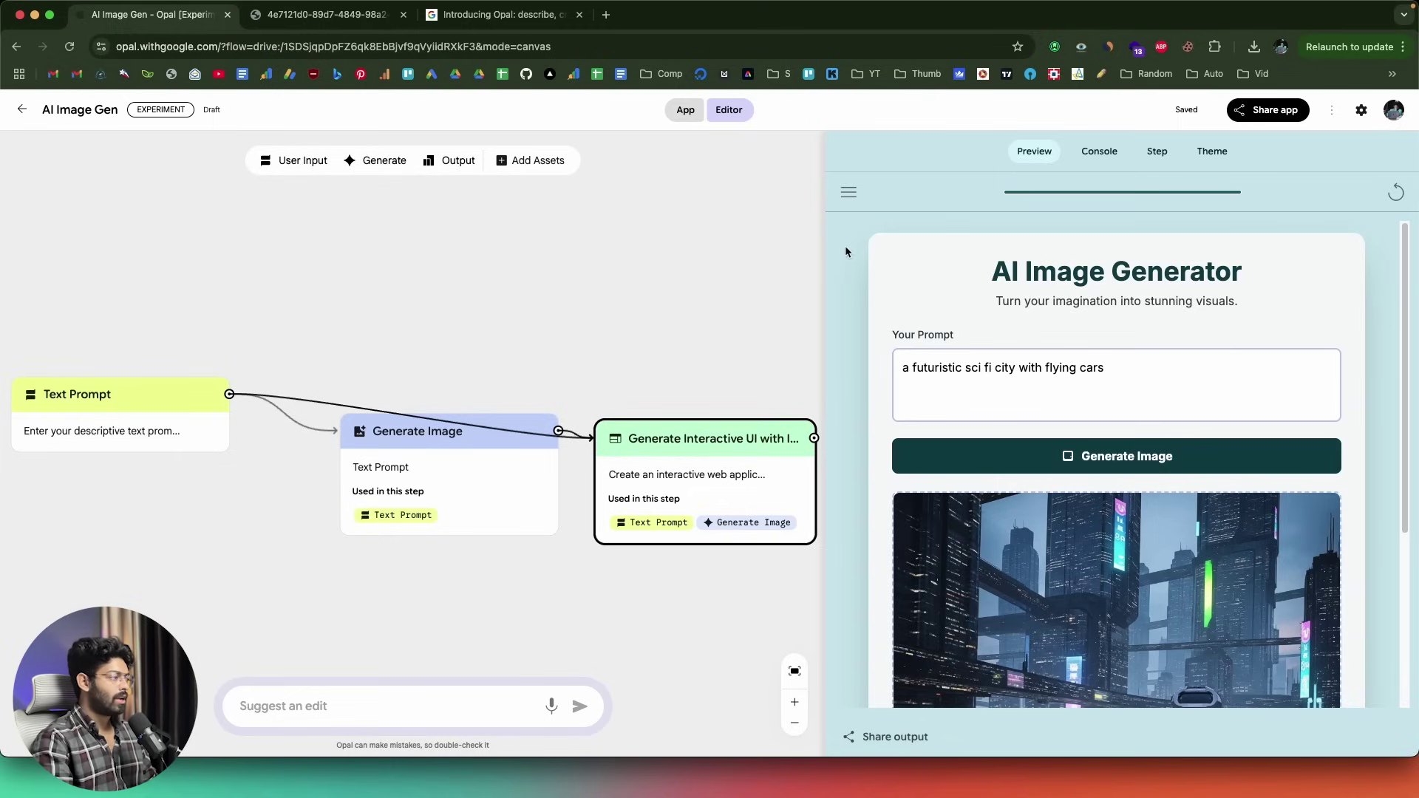
- Narrow the preview to give the canvas room, then add a User Input step and delete it
left_click_drag(826, 252, 940, 259)
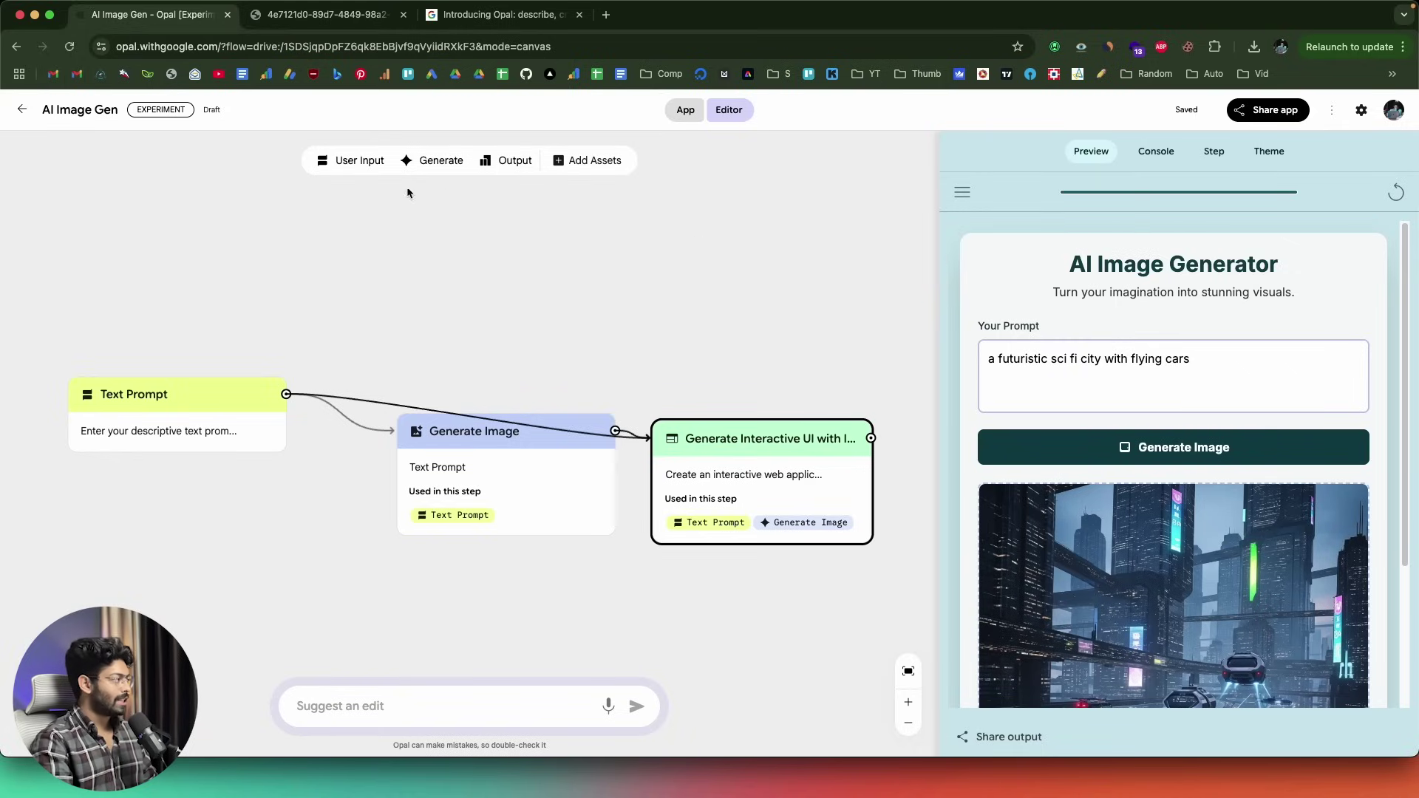
left_click(362, 168)
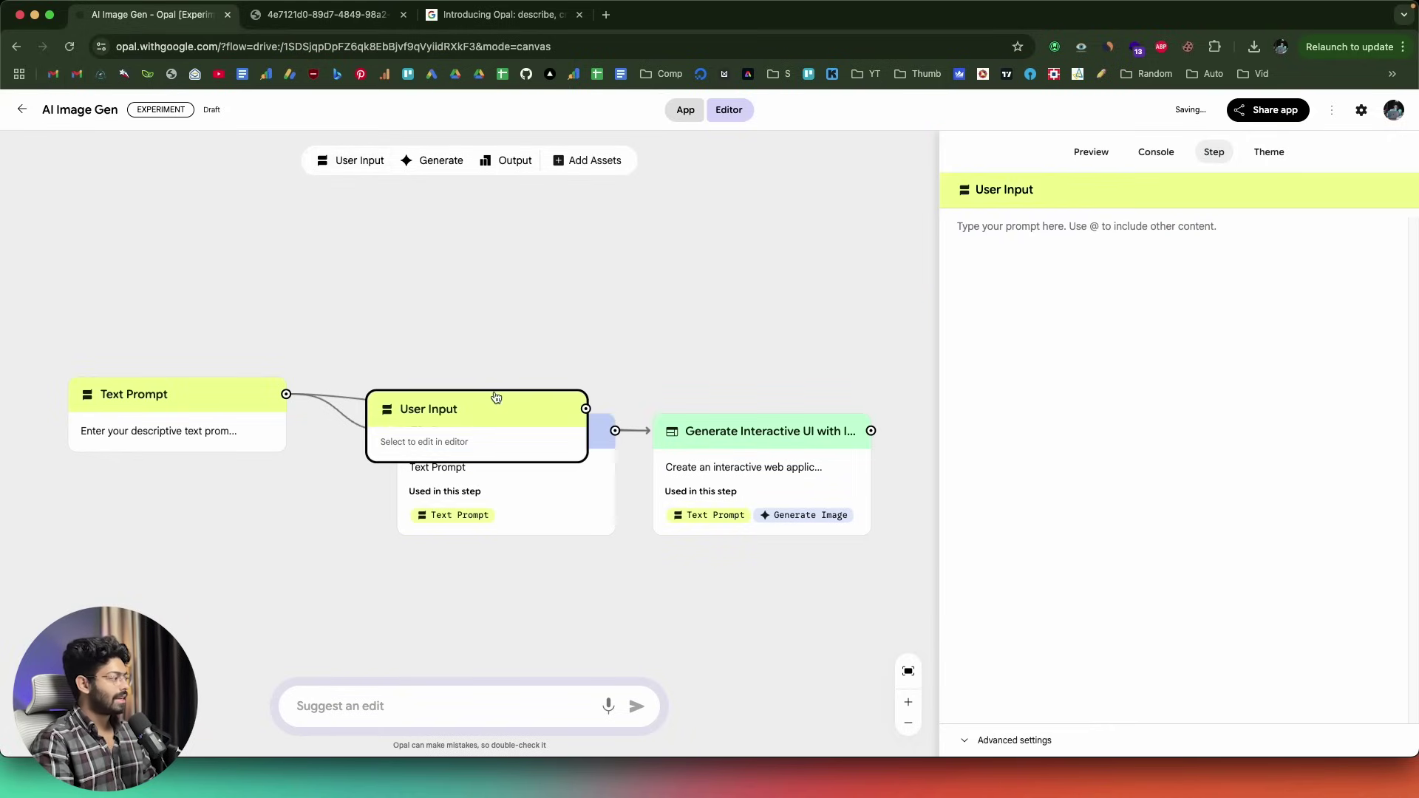
left_click_drag(492, 394, 448, 322)
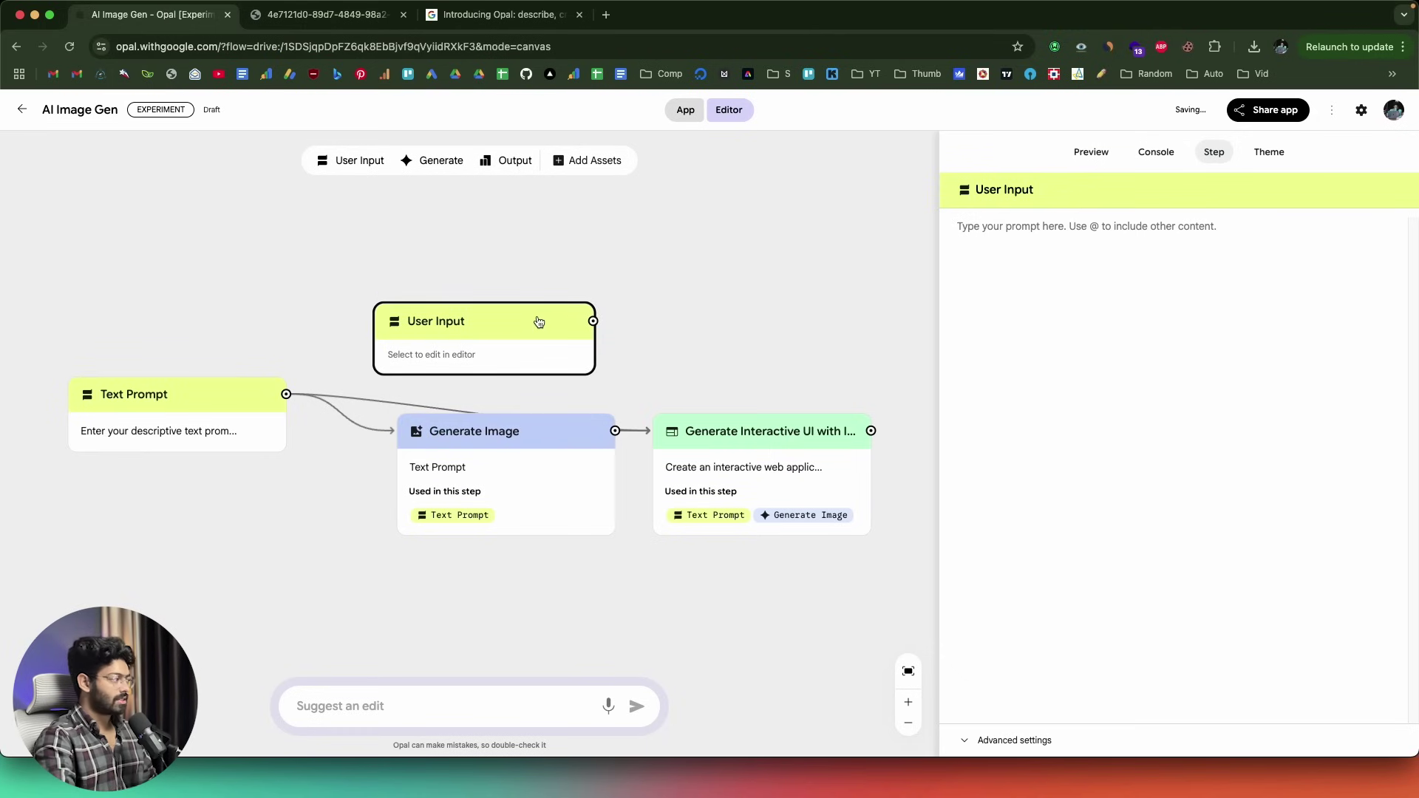
key("BackSpace")
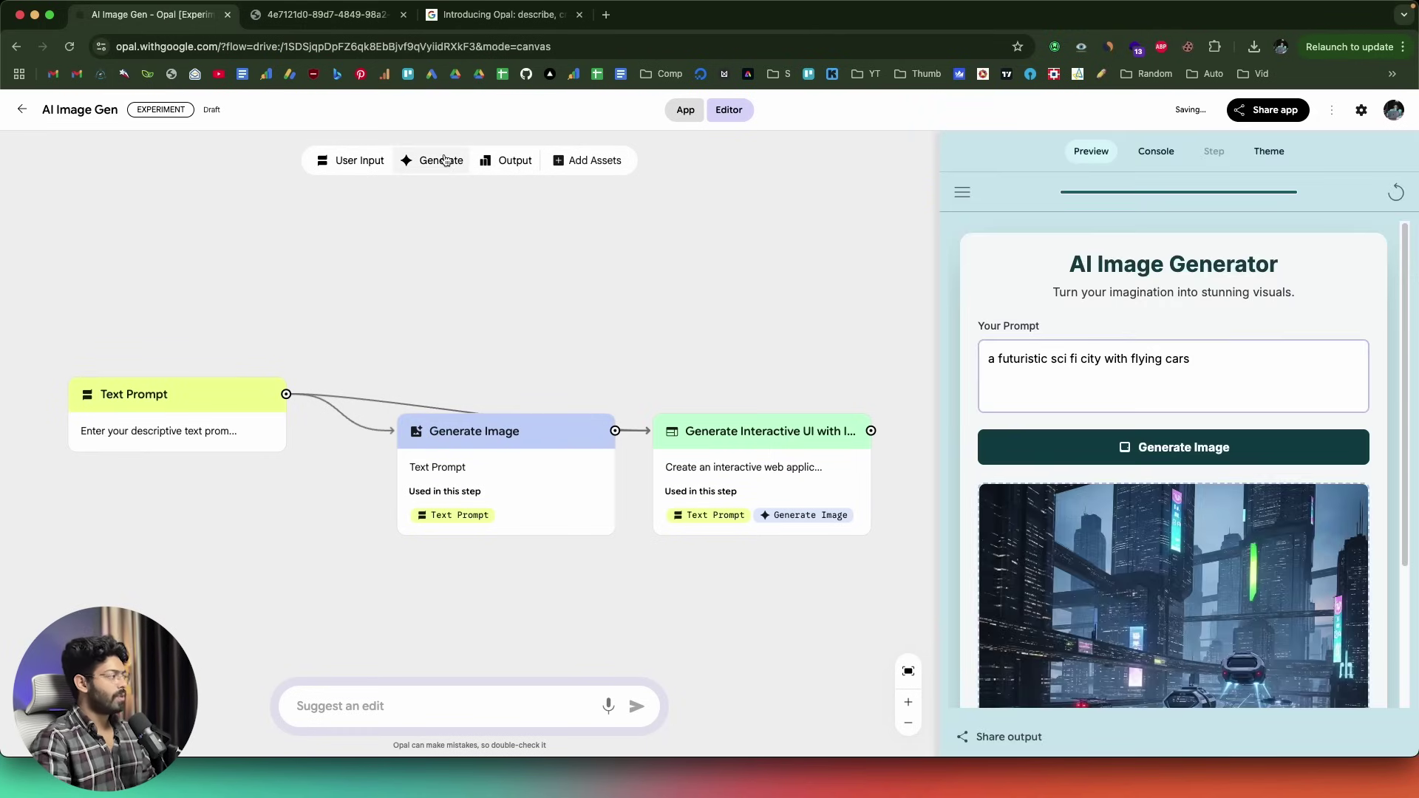
- Add a Generate step above the flow and view its Gemini 2.0 Flash model options
left_click(446, 160)
left_click_drag(535, 404, 534, 302)
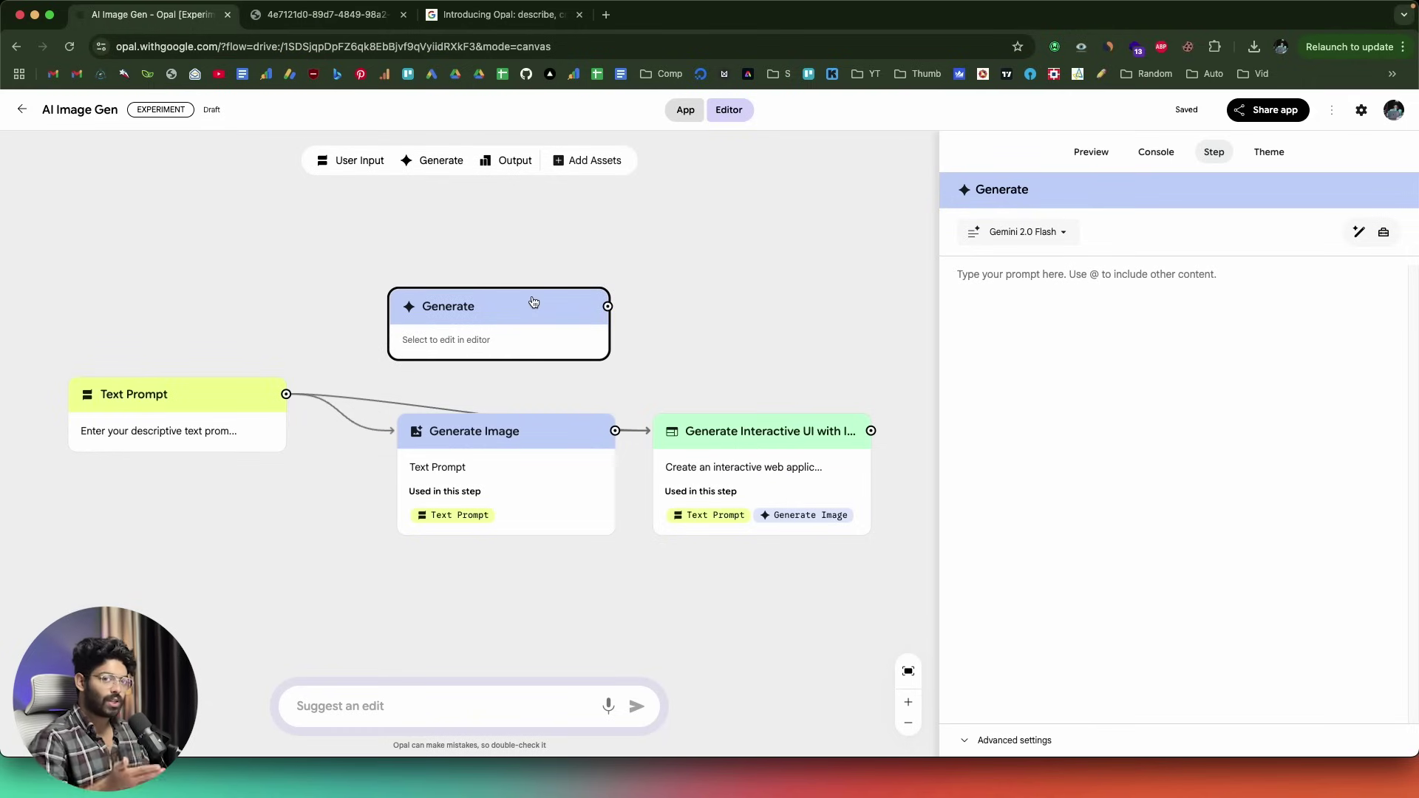
left_click_drag(534, 302, 593, 243)
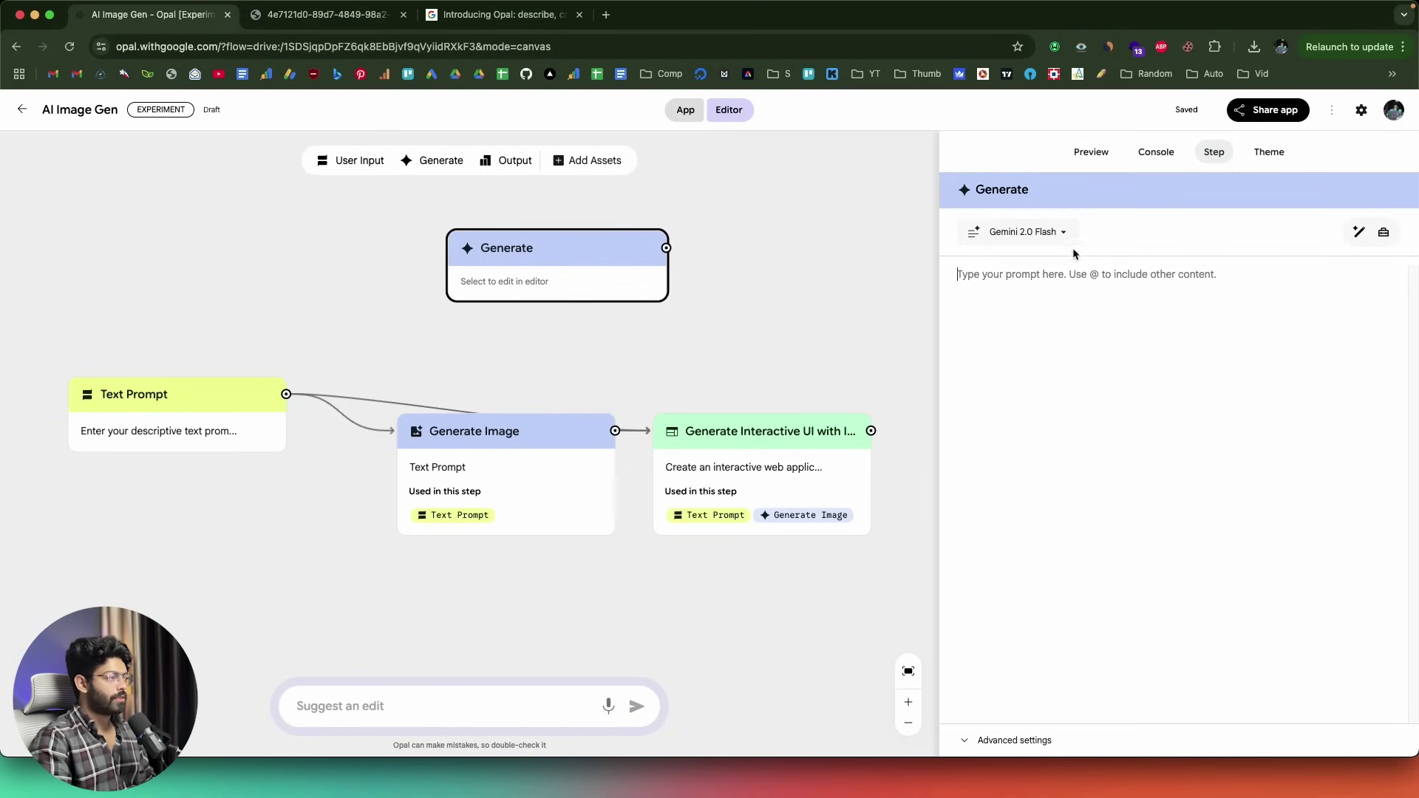
left_click(1057, 233)
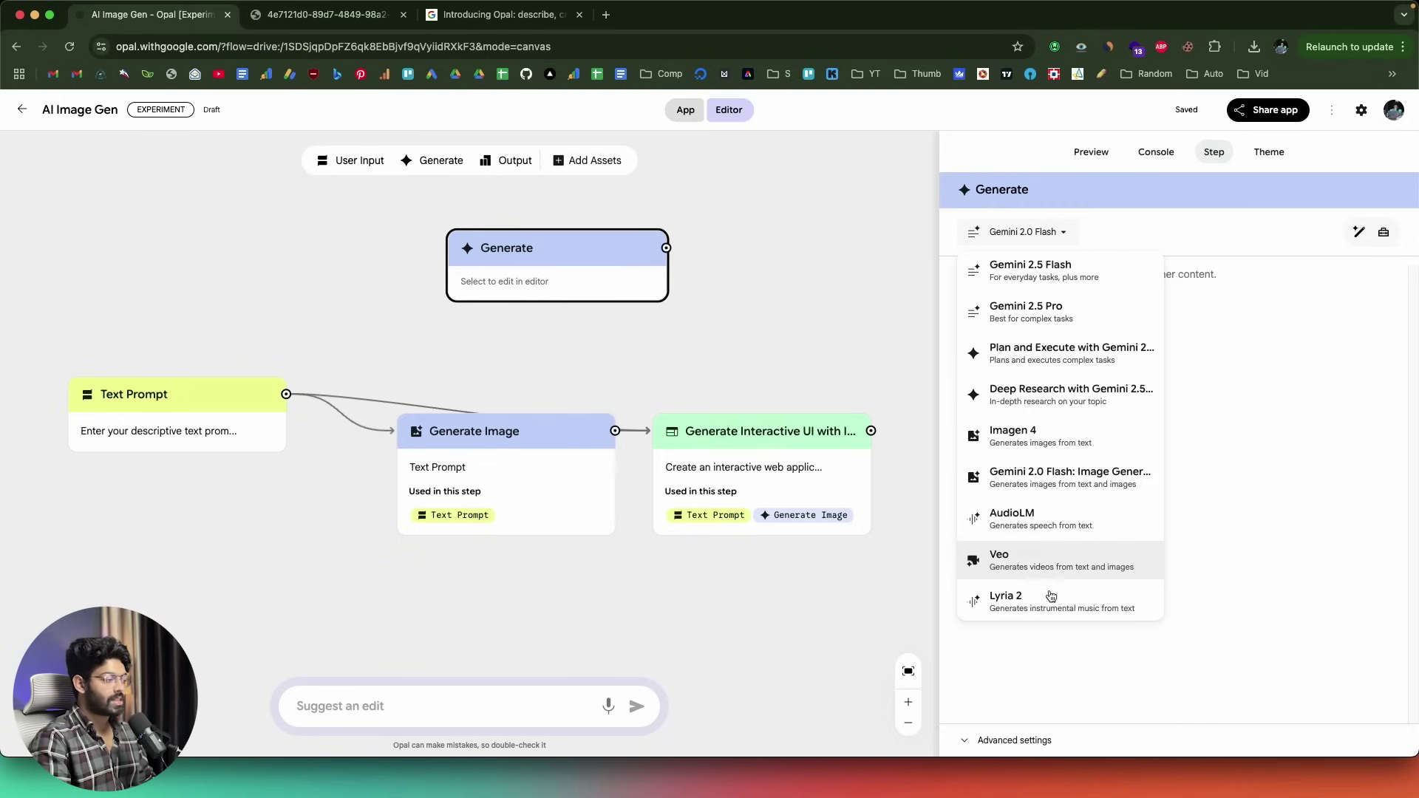
- Close the model list leaving Gemini 2.0 Flash and drag the Generate step further left
left_click(1267, 519)
left_click(761, 307)
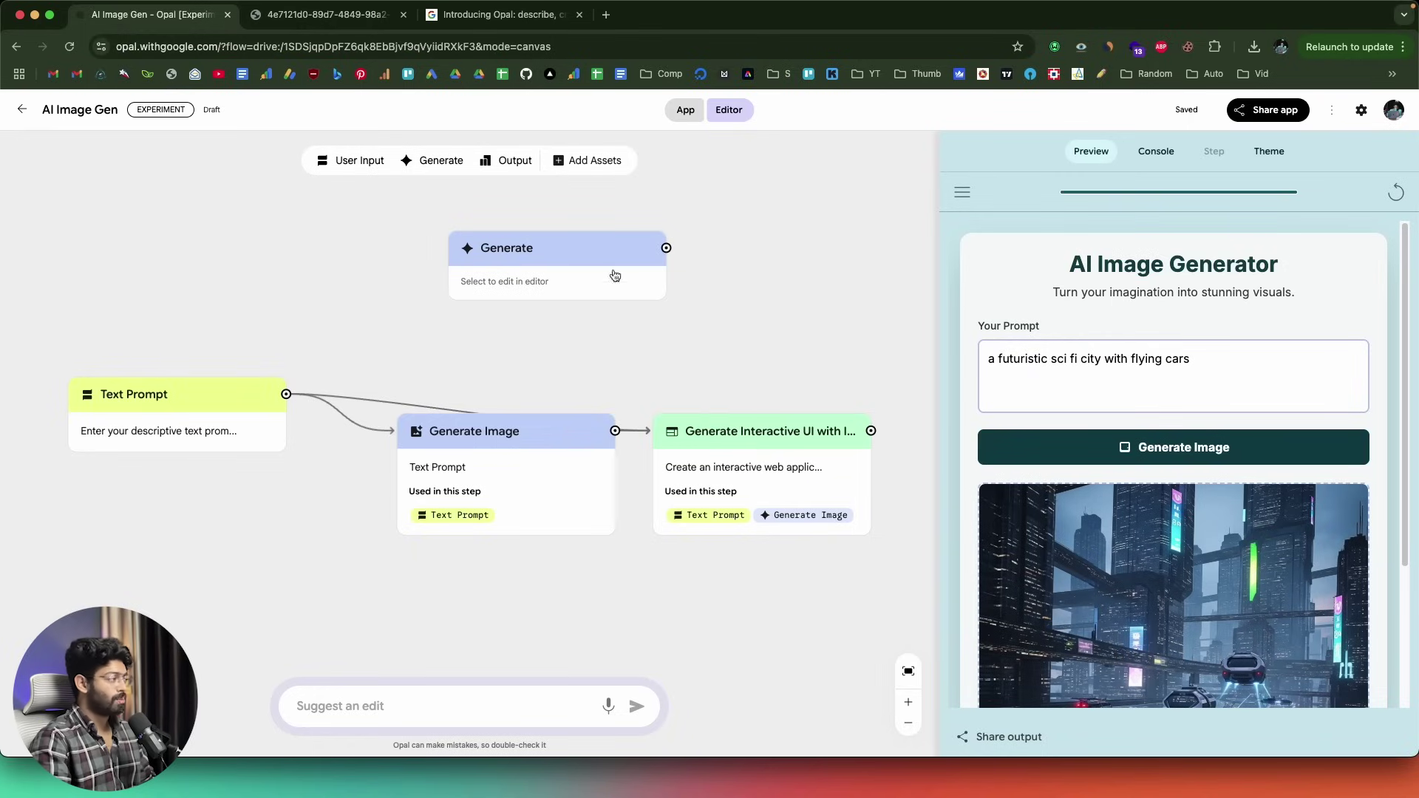
left_click_drag(600, 248, 471, 244)
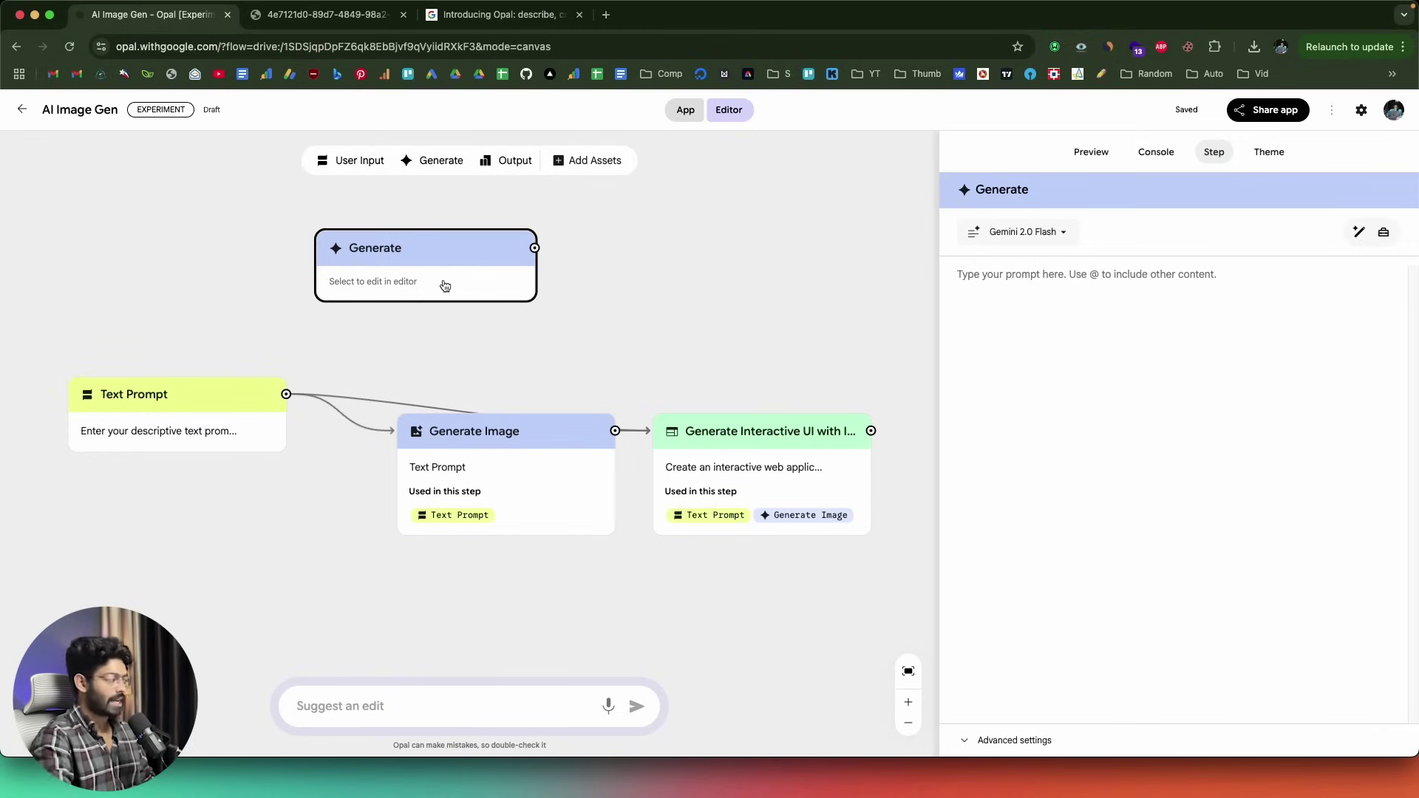
- Return to the Opal home page and scroll through the Gallery templates down to Video Marketer
key("super+bracketleft")
scroll(118, 432, "down", 10)
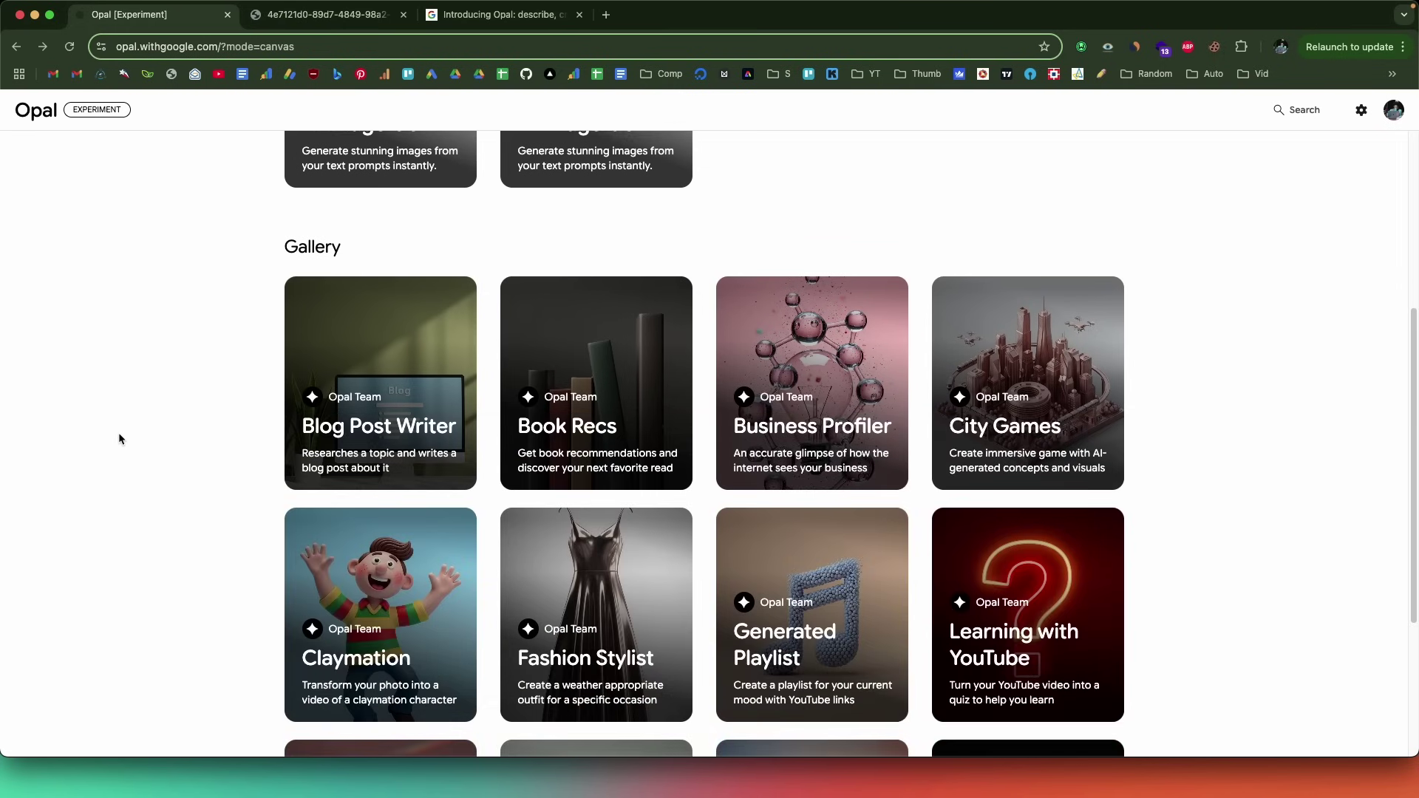
scroll(332, 444, "up", 2)
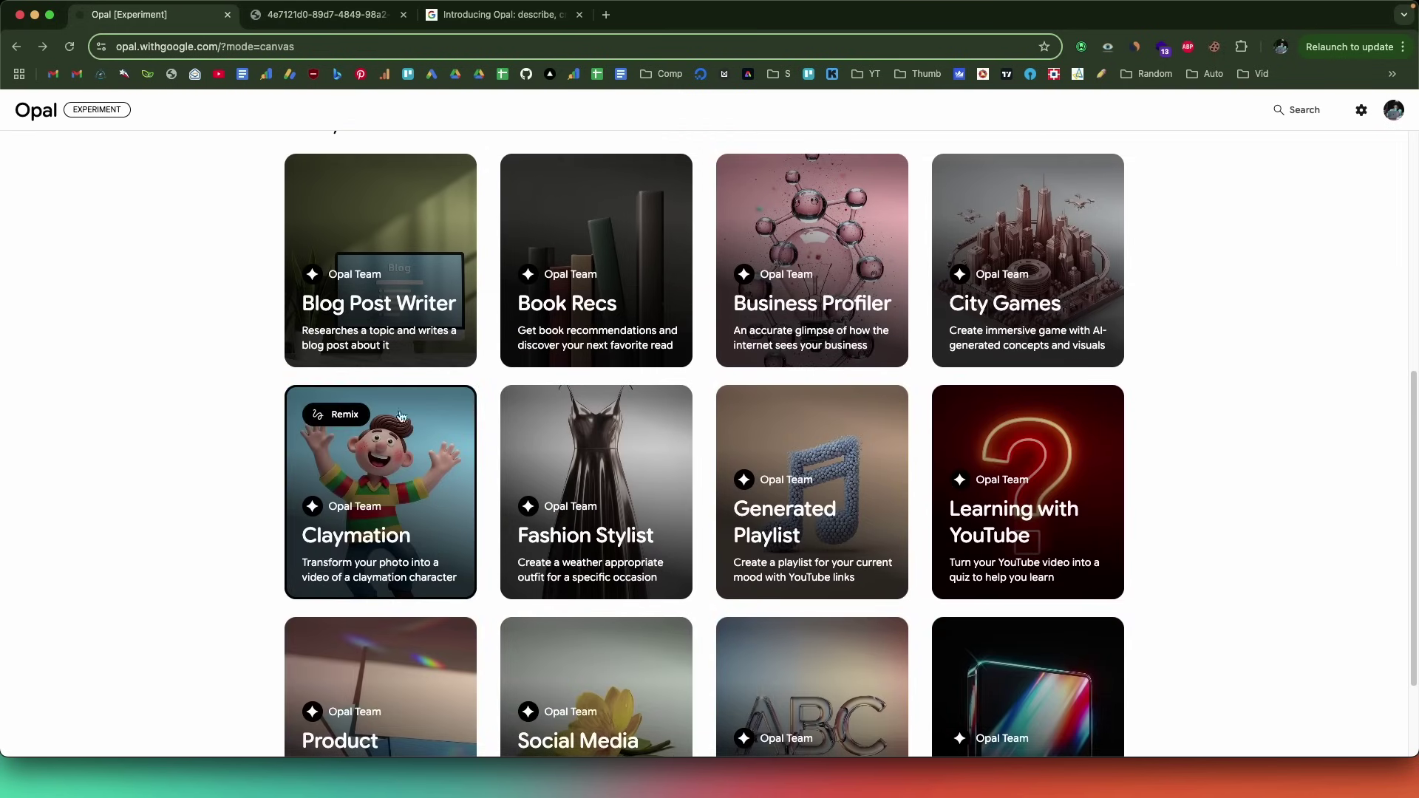
scroll(695, 344, "up", 2)
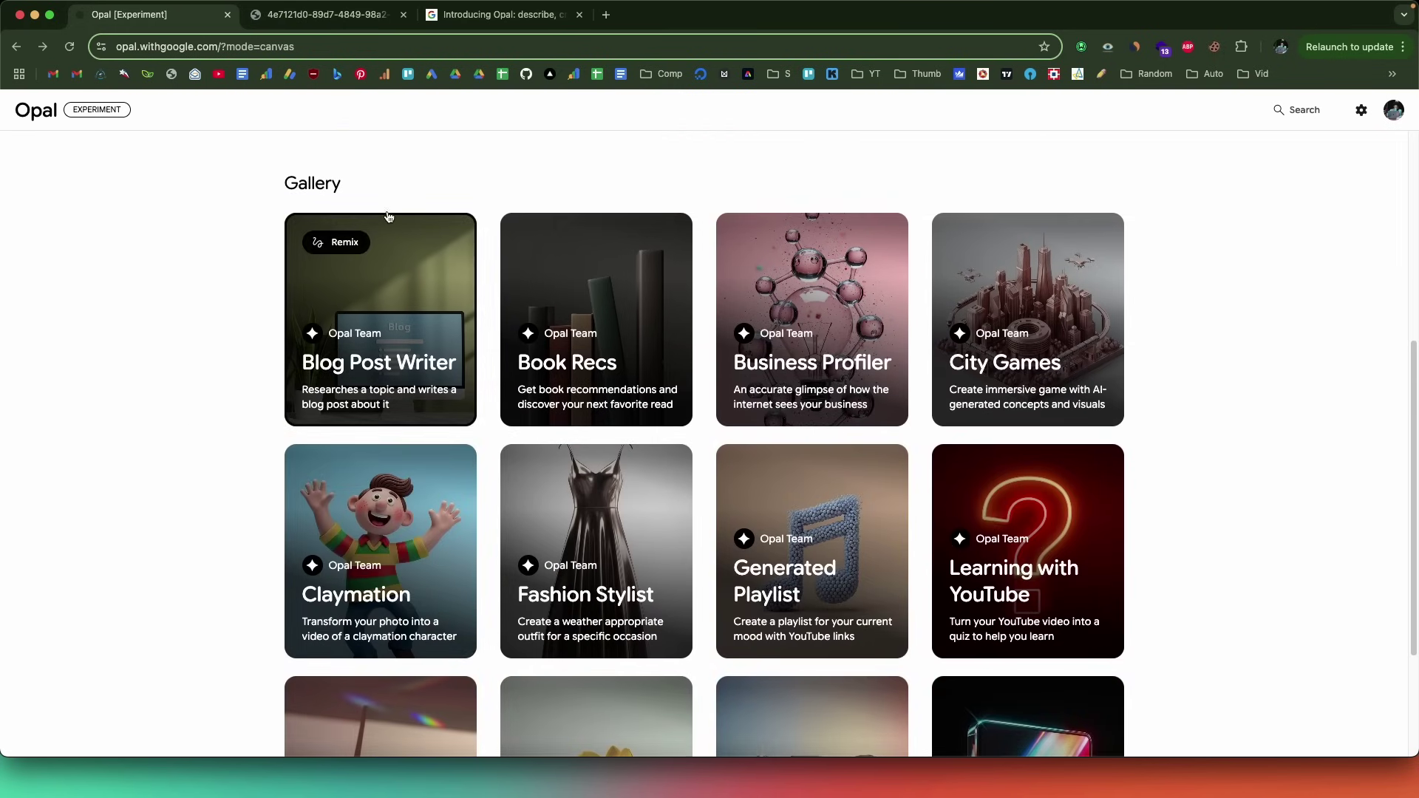
scroll(313, 323, "down", 4)
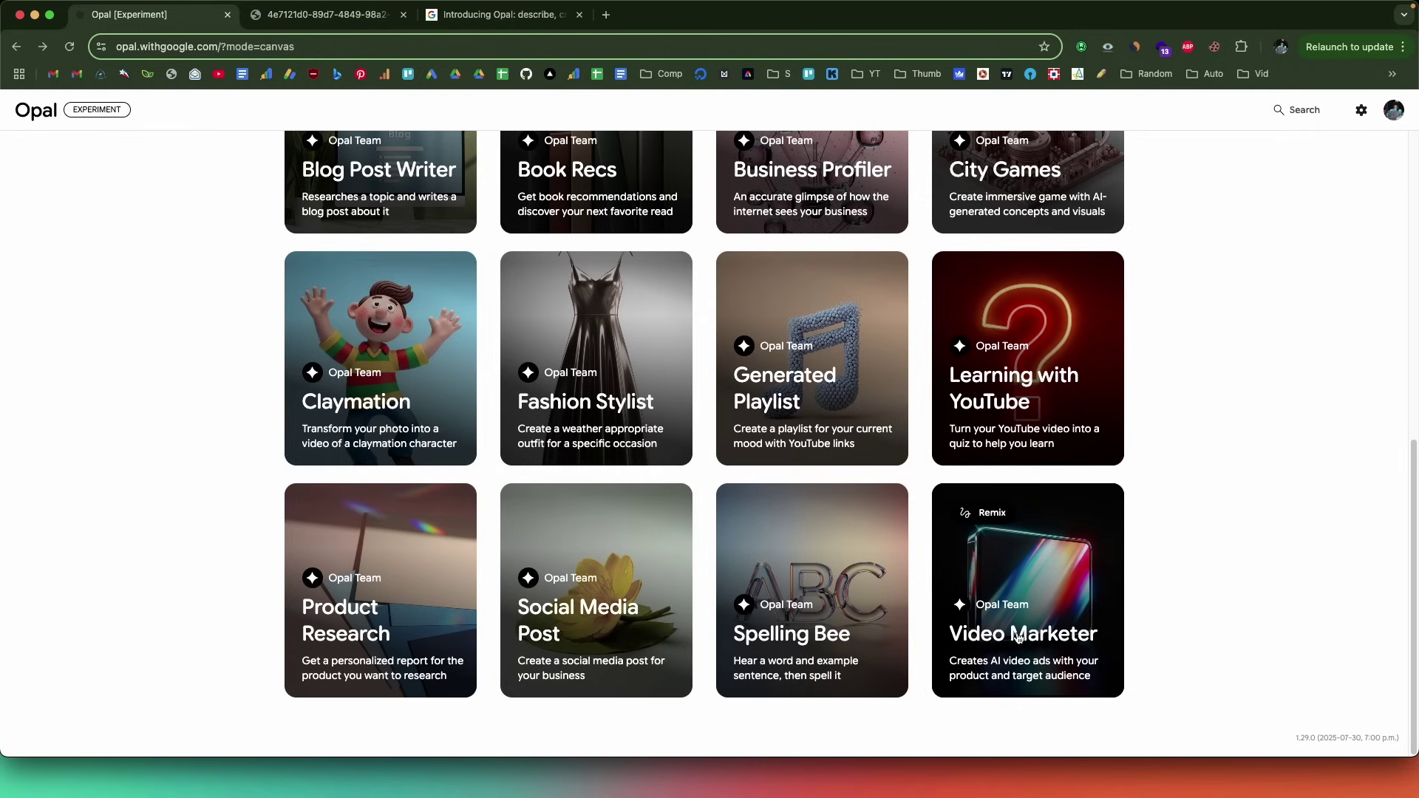
- Open the Video Marketer gallery app and widen its flow canvas beside the preview
left_click(1017, 638)
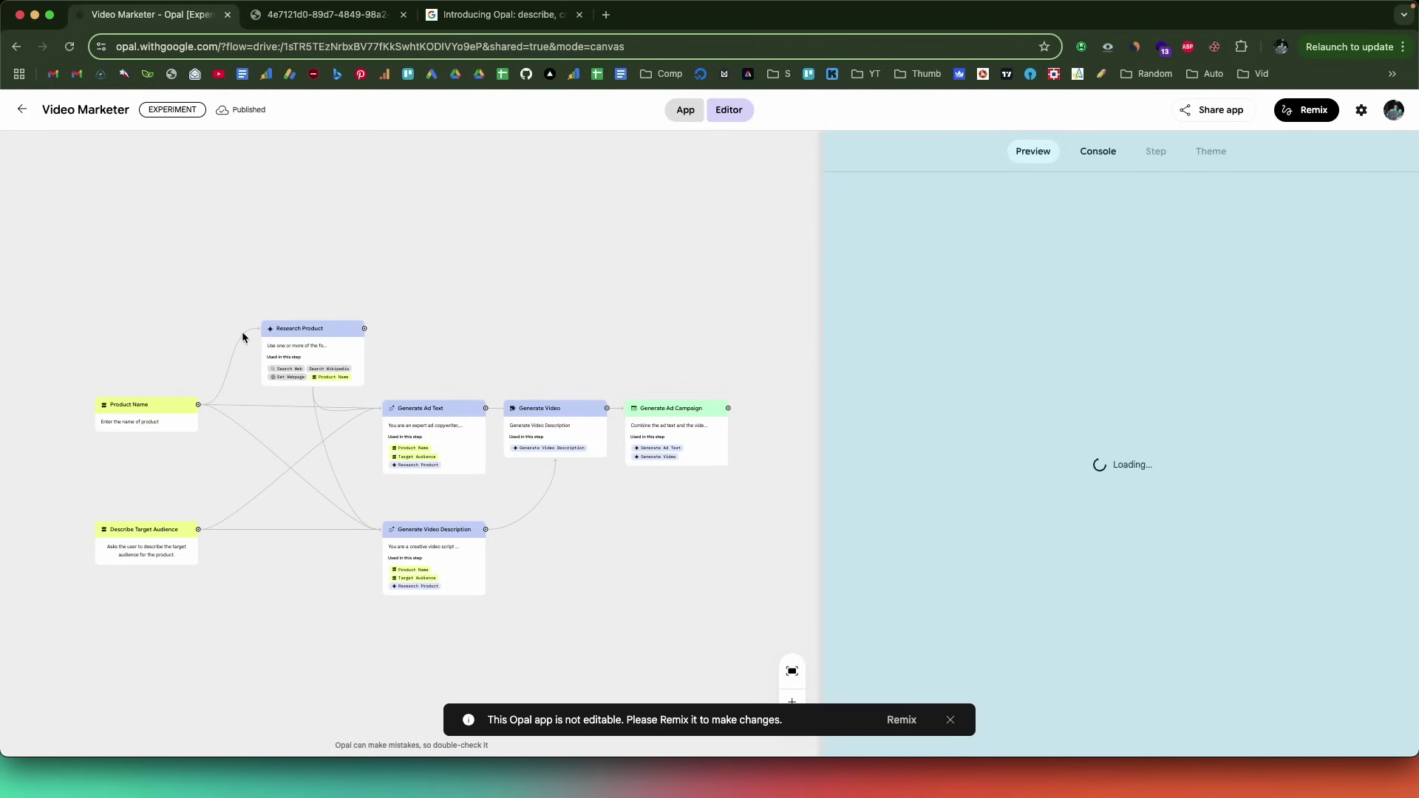
scroll(301, 435, "up", 1)
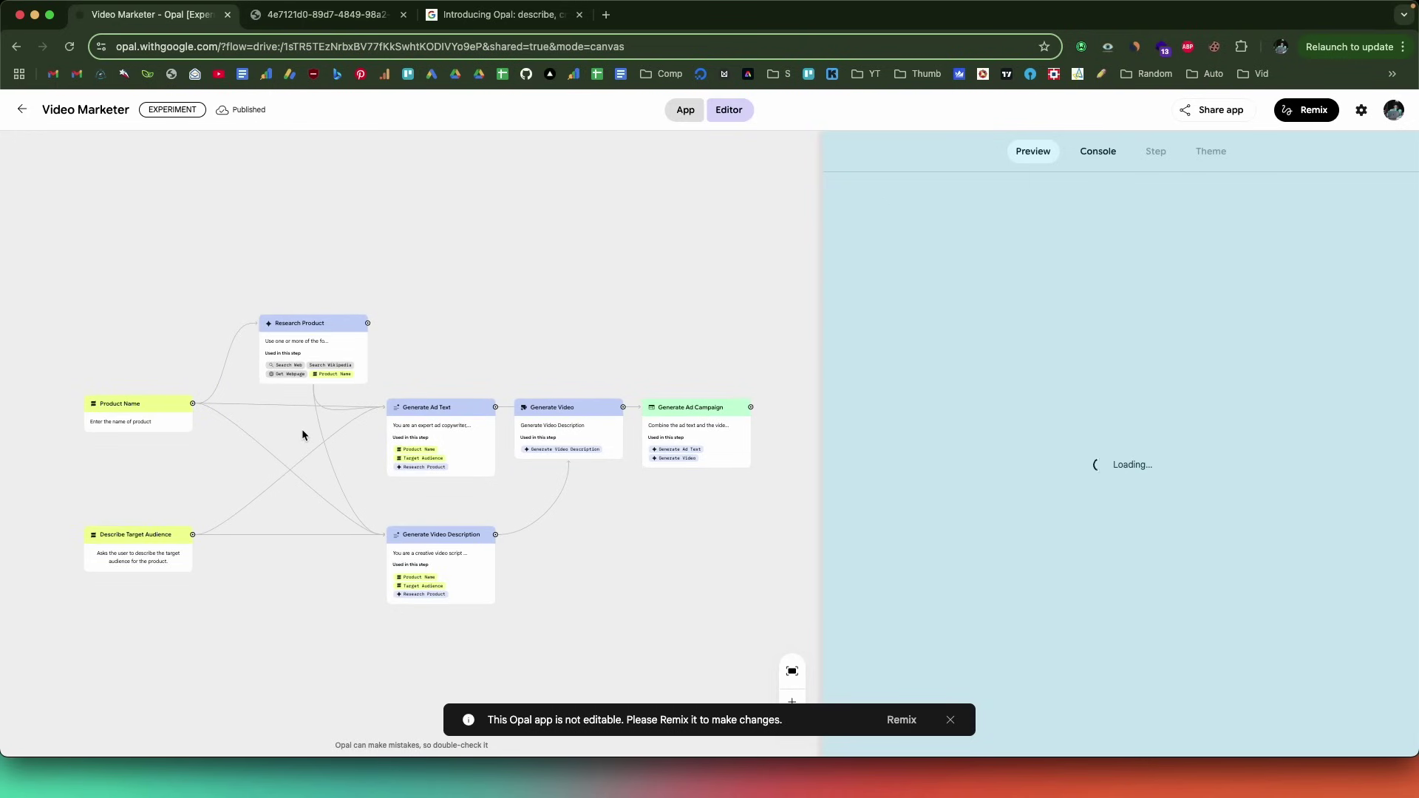
left_click_drag(822, 340, 924, 444)
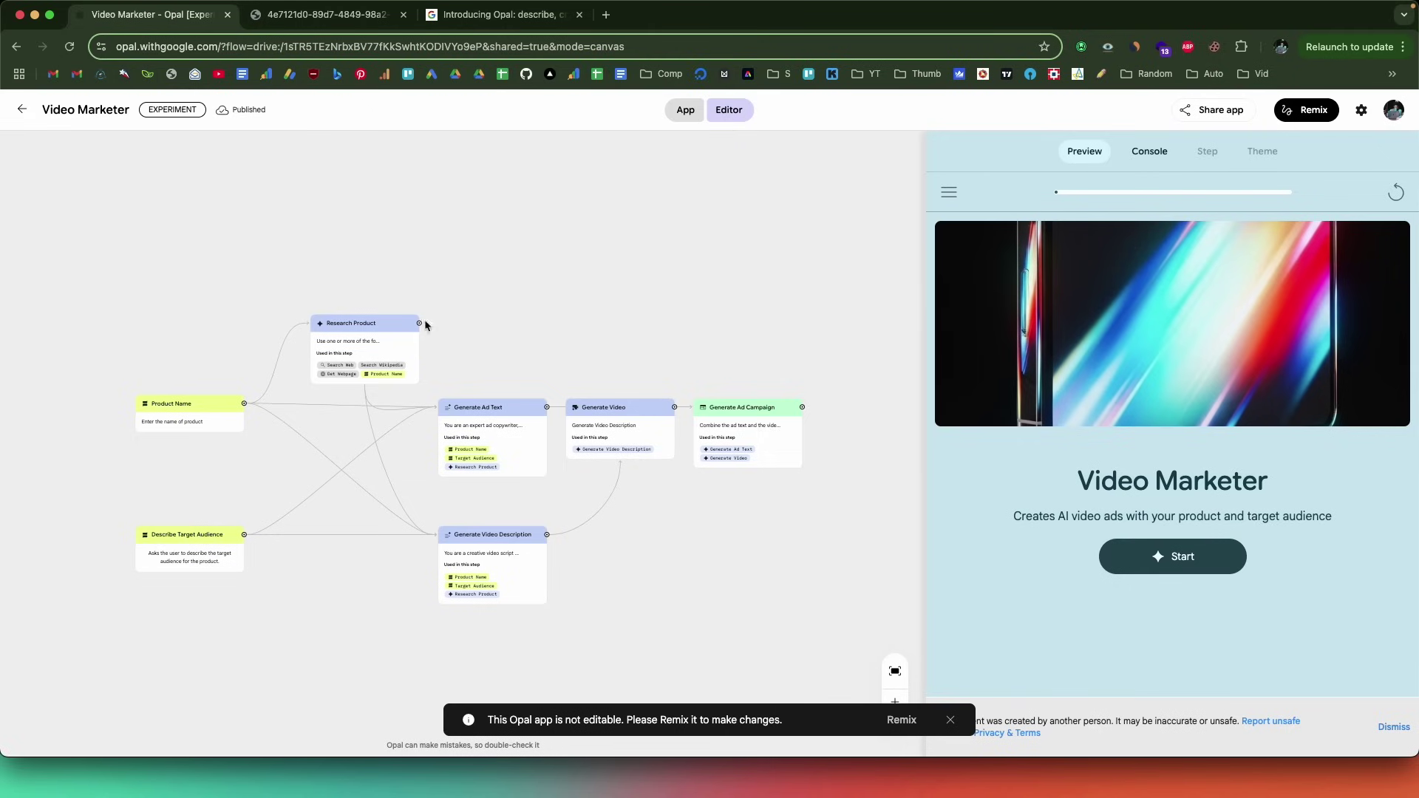
- Inspect the Generate Ad Text prompt and Generate Video settings, then go back to the Opal home page
left_click(517, 411)
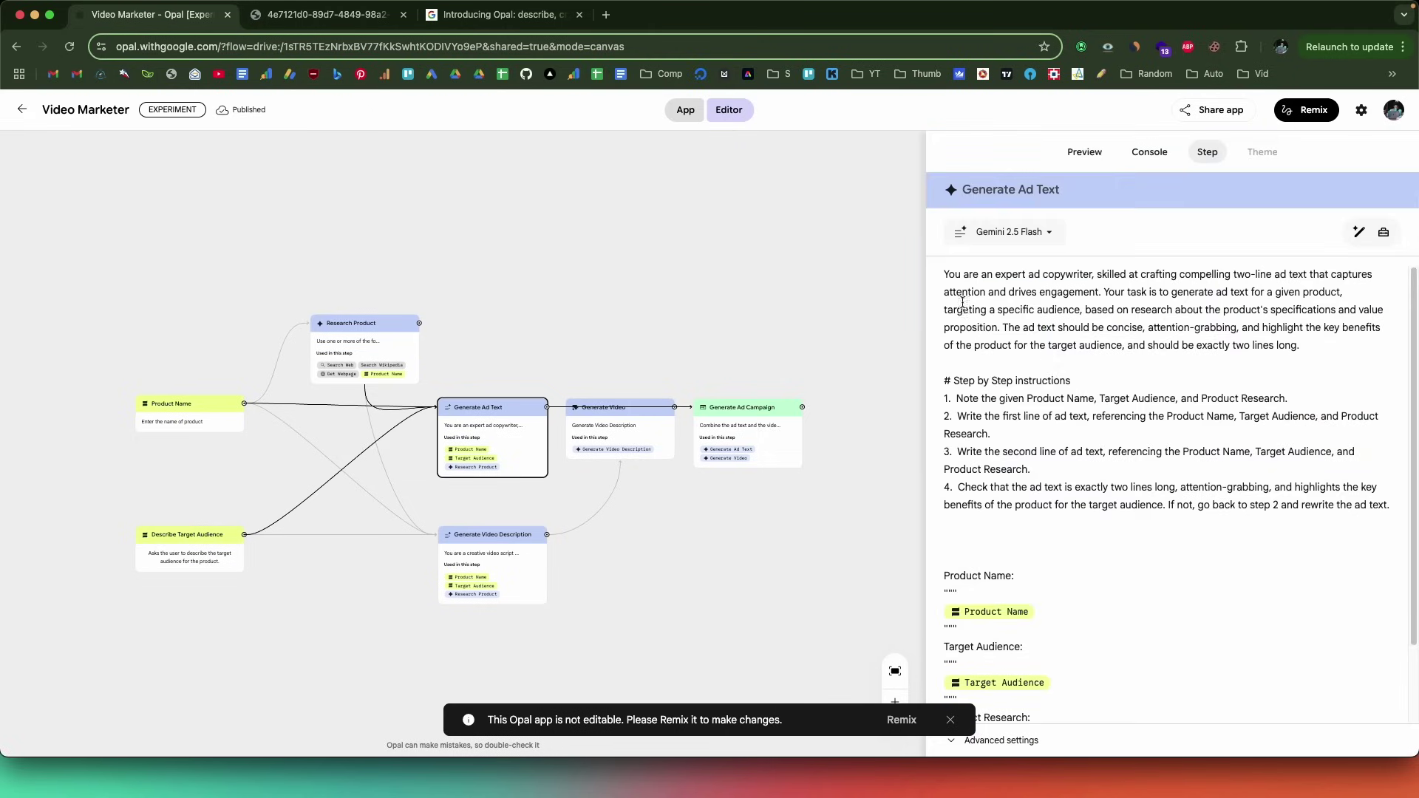
left_click_drag(954, 274, 1102, 416)
left_click(583, 427)
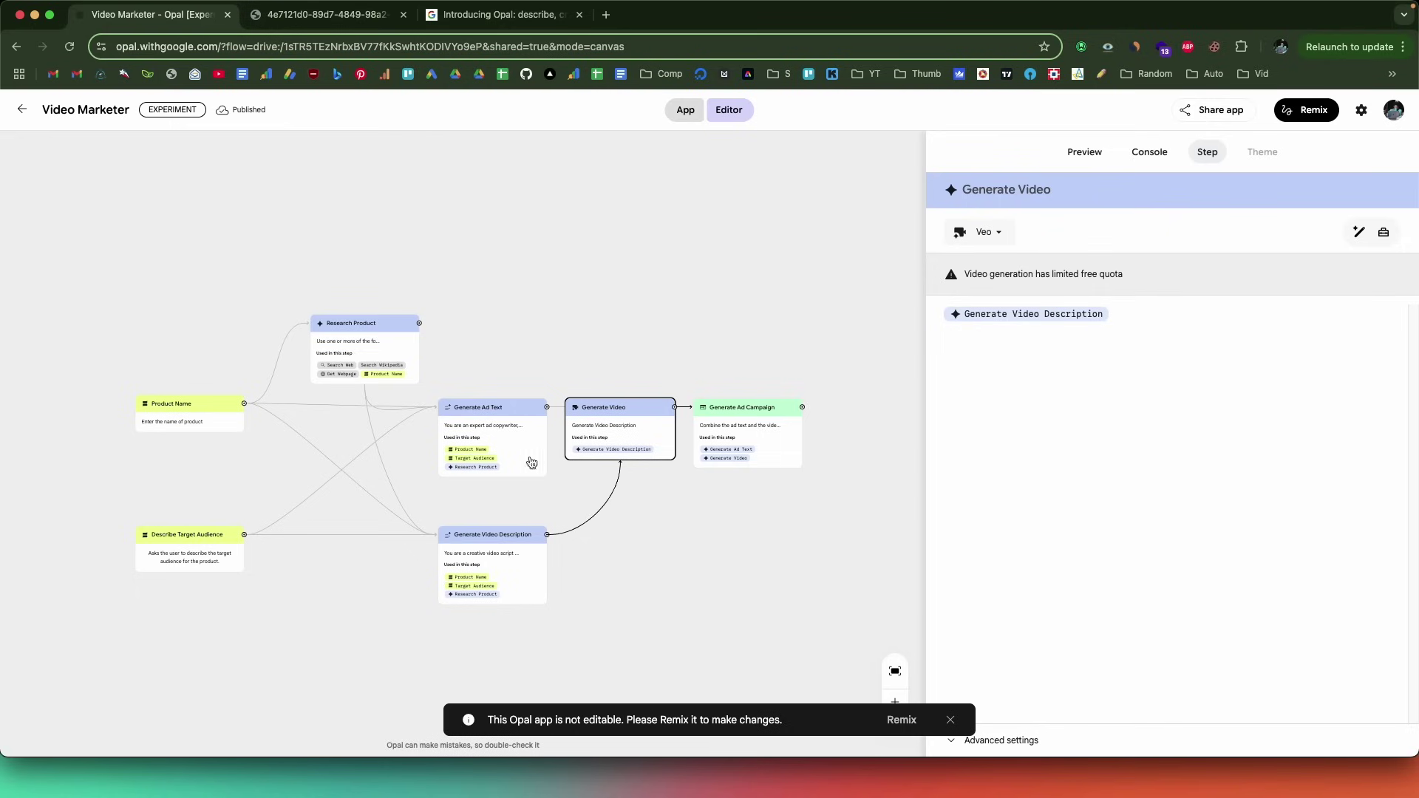
left_click(496, 454)
scroll(1180, 392, "down", 2)
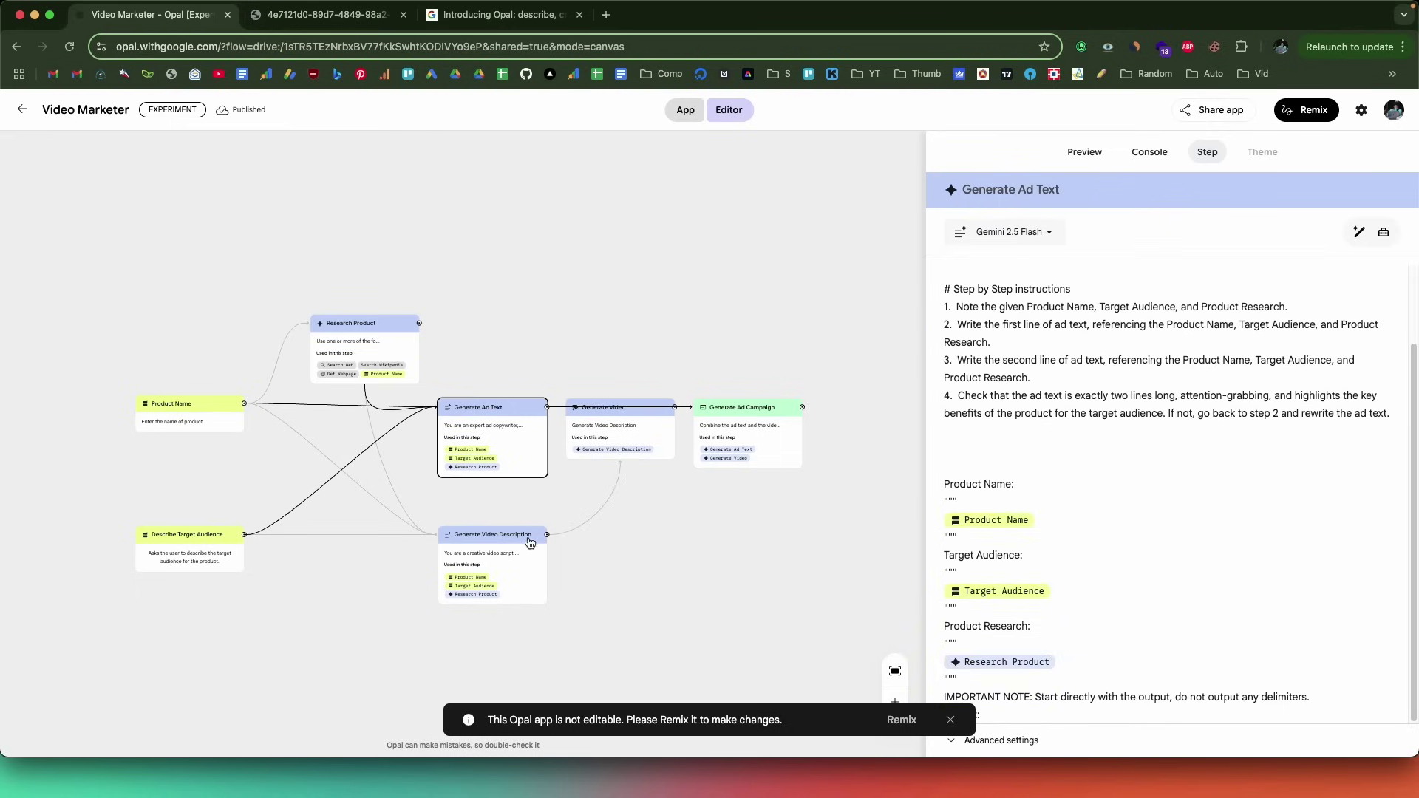
left_click(22, 113)
scroll(650, 428, "down", 10)
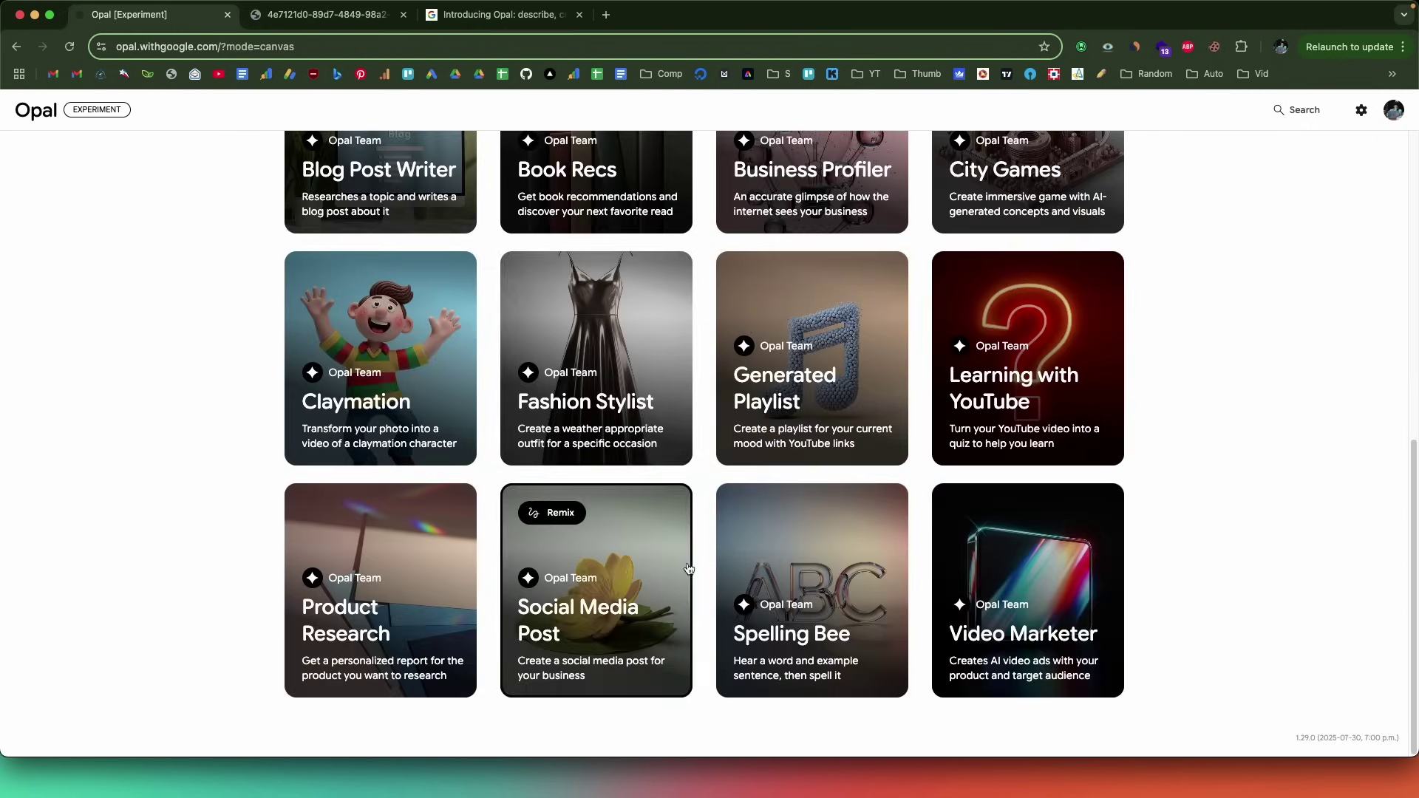
scroll(606, 547, "up", 10)
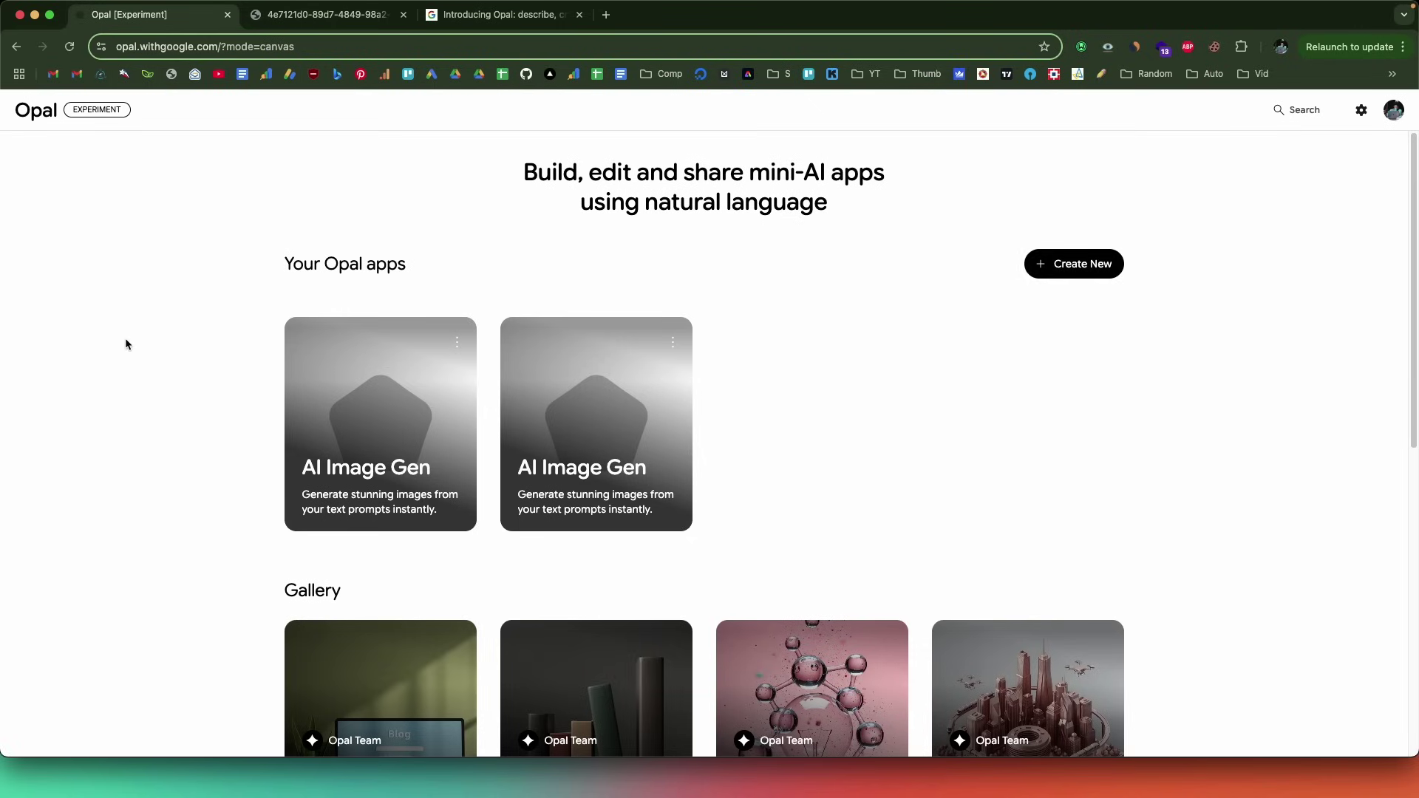
scroll(127, 340, "down", 8)
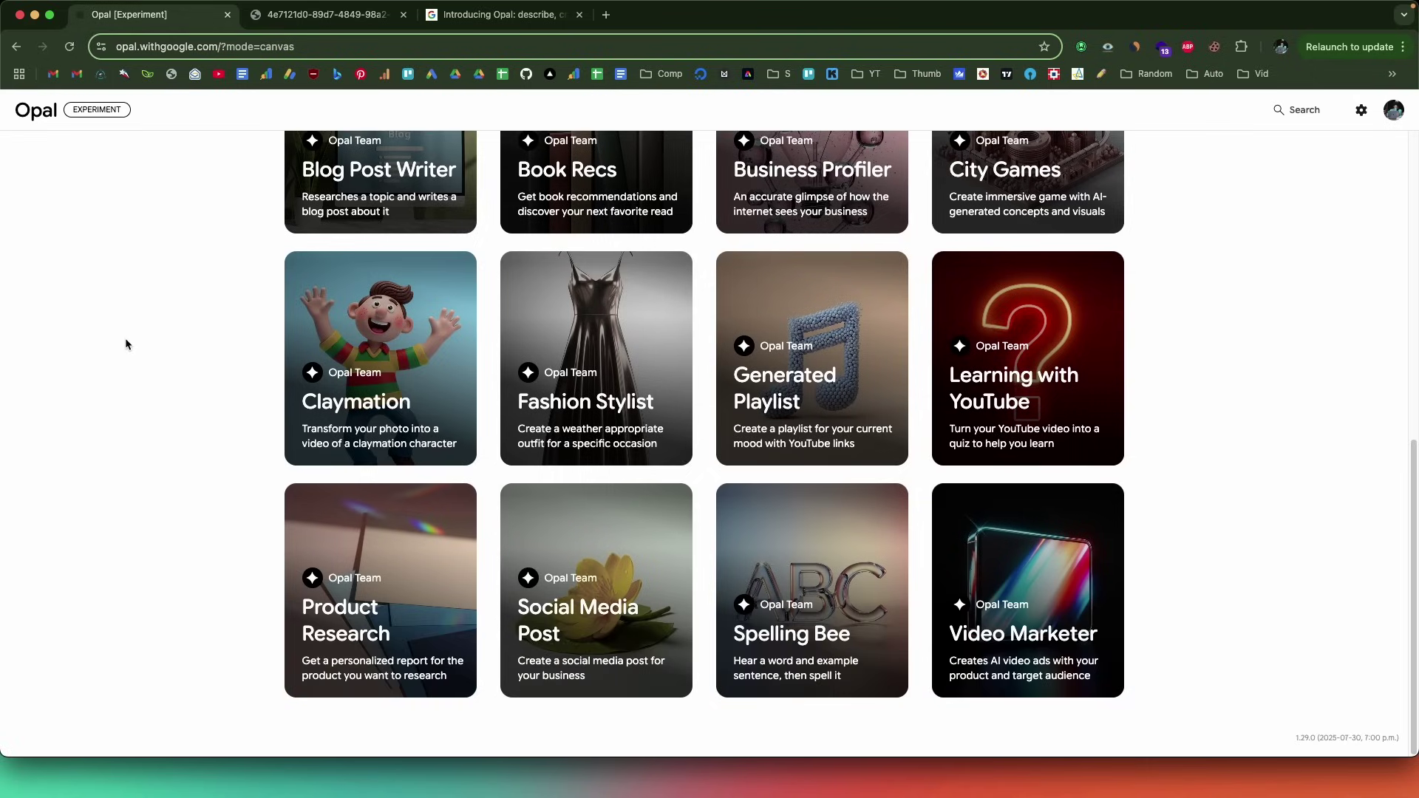
scroll(127, 340, "up", 3)
scroll(408, 479, "down", 2)
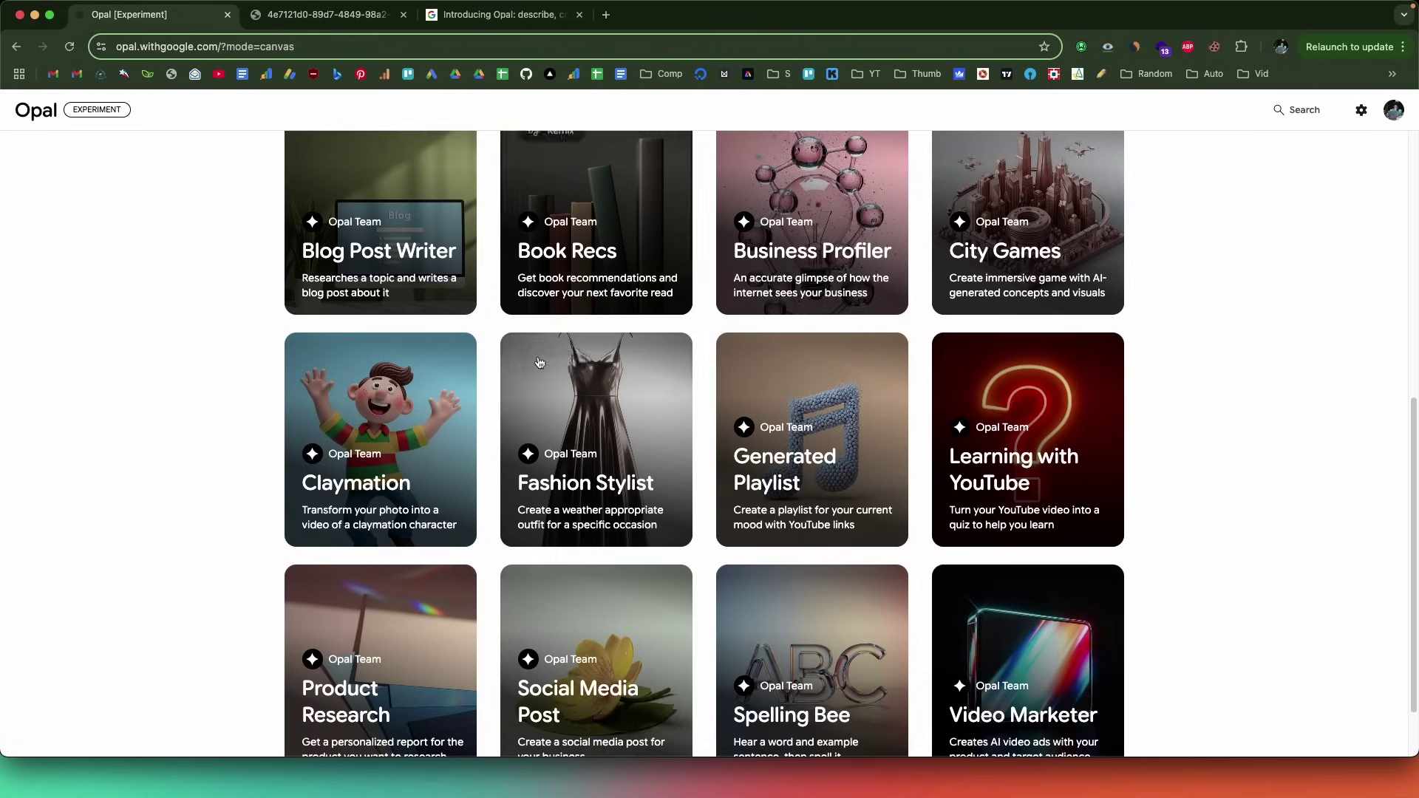
scroll(408, 479, "up", 8)
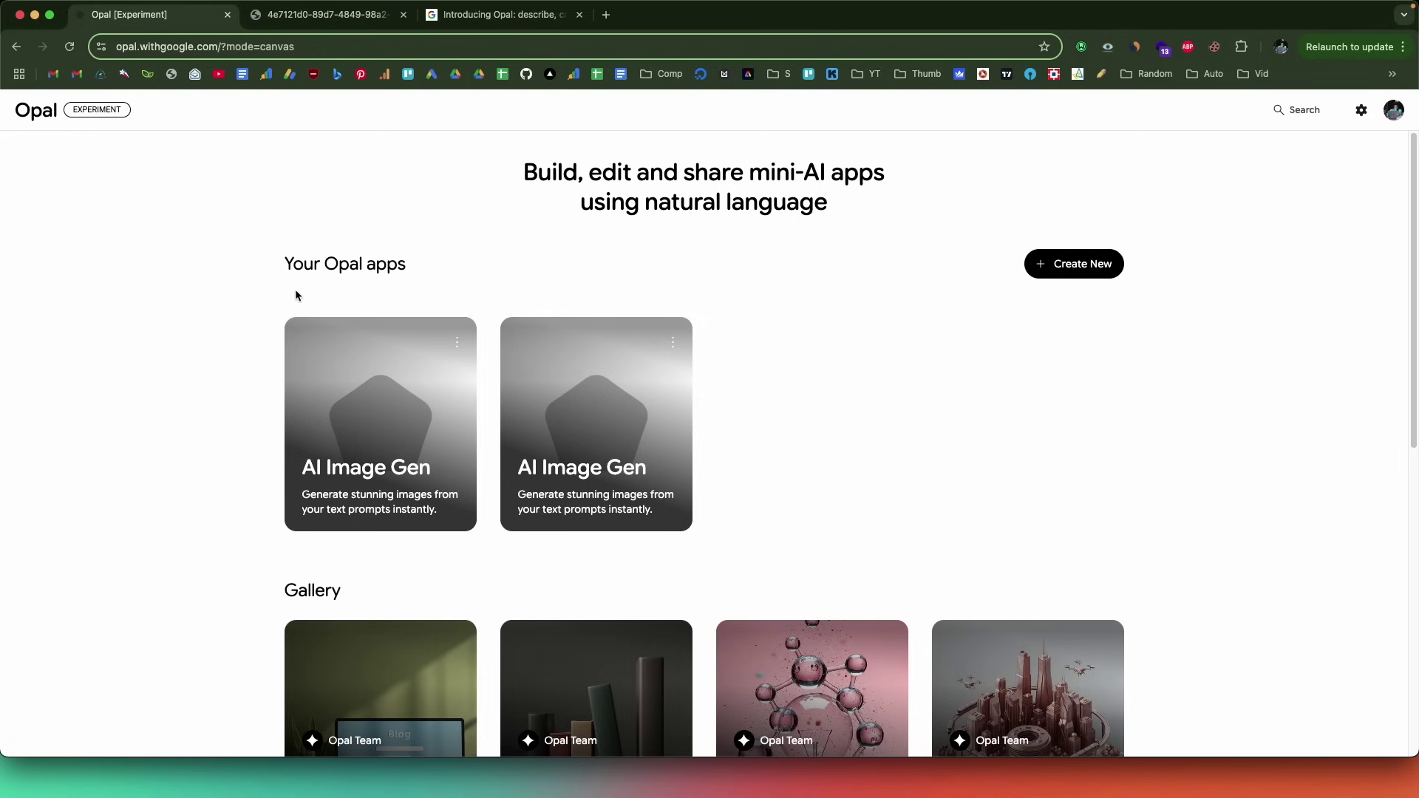
scroll(665, 393, "down", 8)
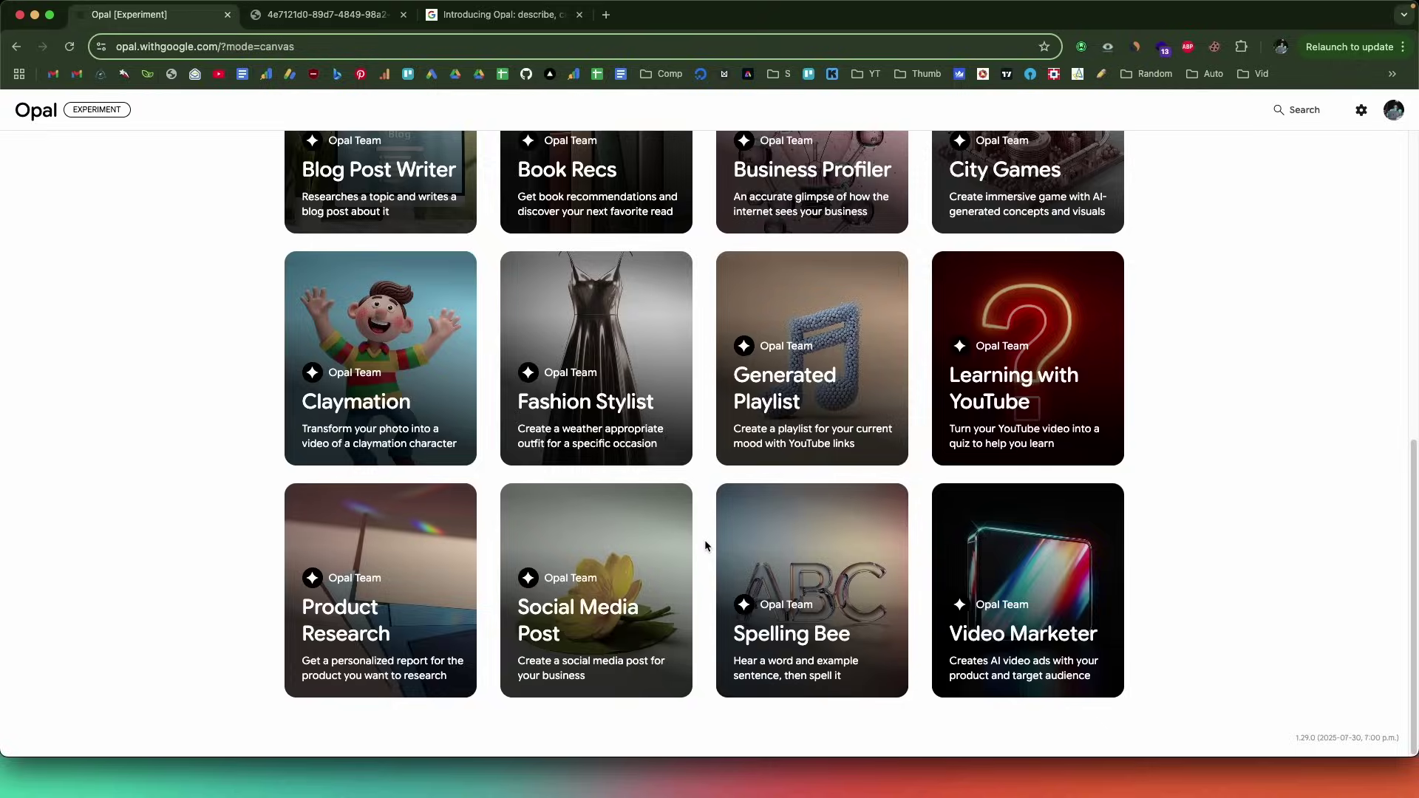
scroll(705, 541, "up", 8)
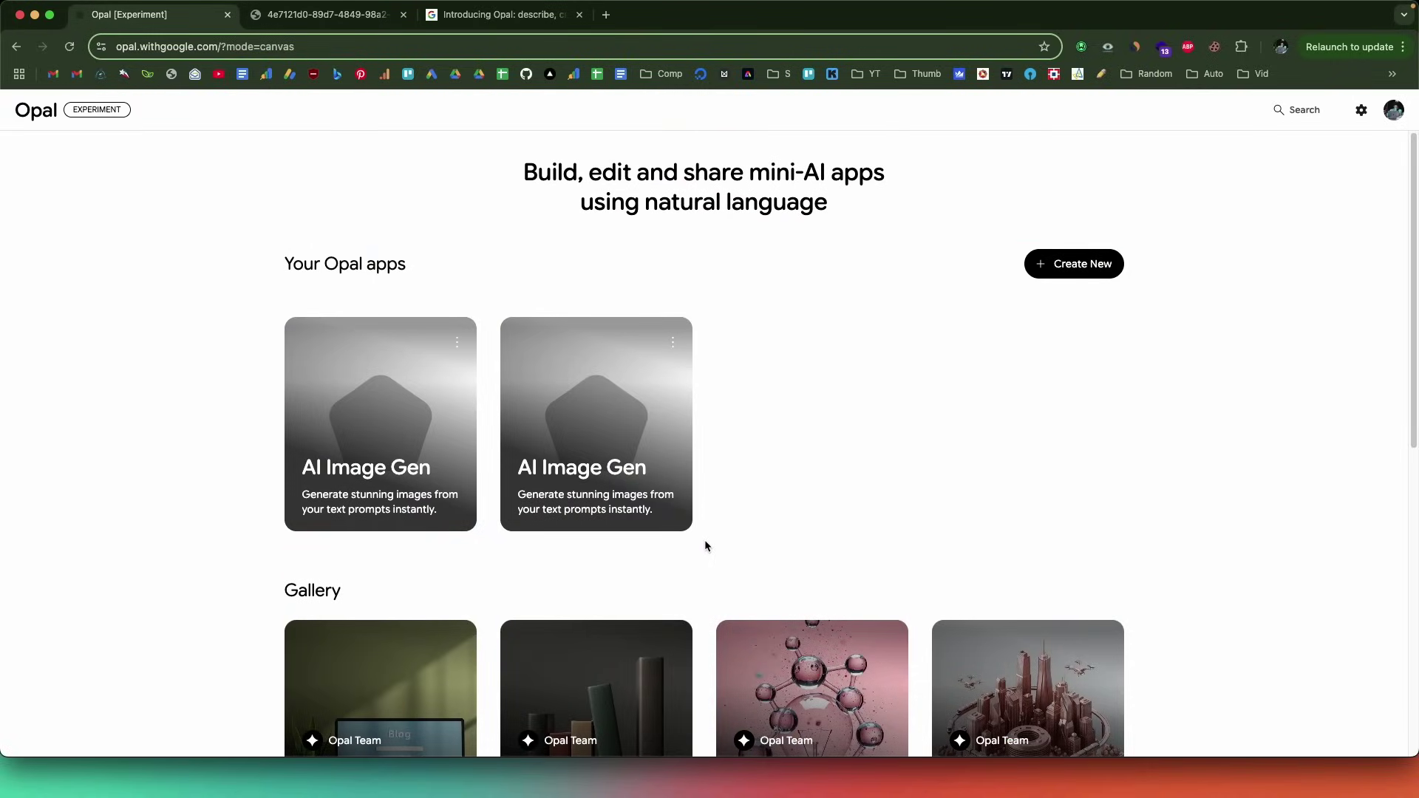